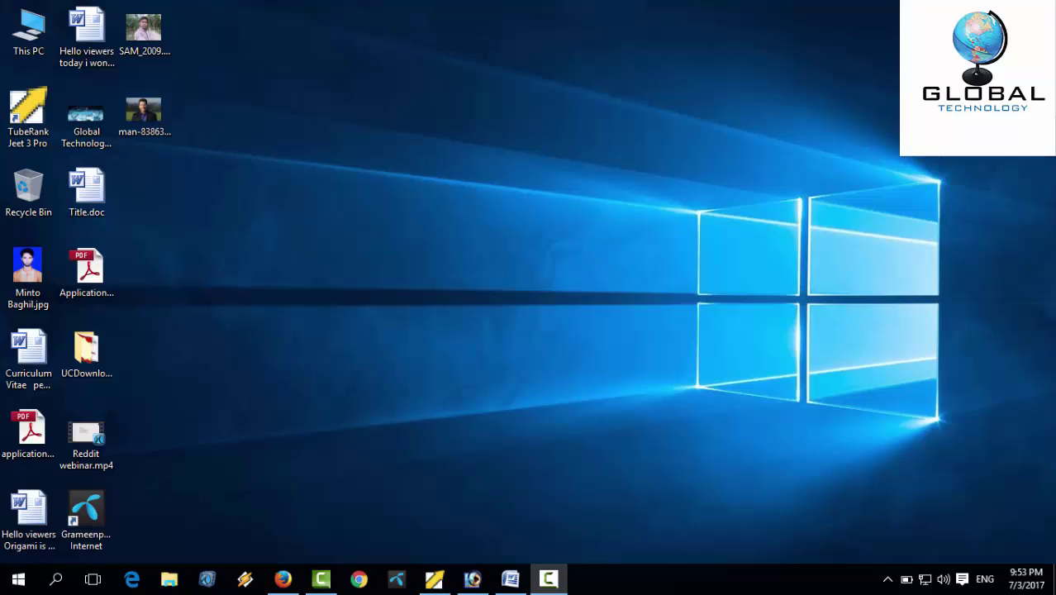
Step: Refresh the desktop and restore the minimized Photoshop window
right_click(569, 4)
left_click(623, 46)
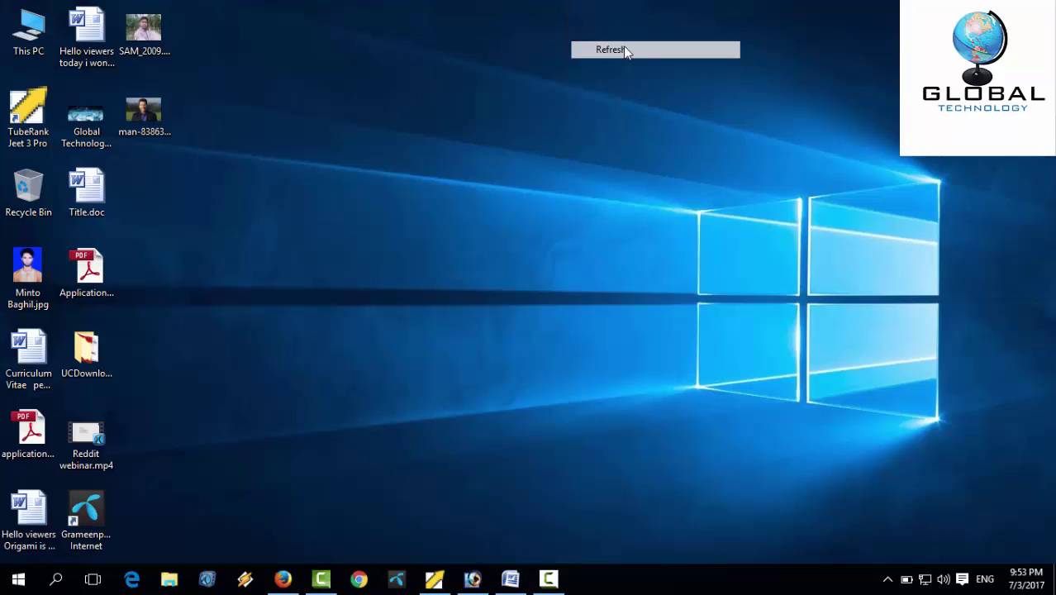
left_click(472, 578)
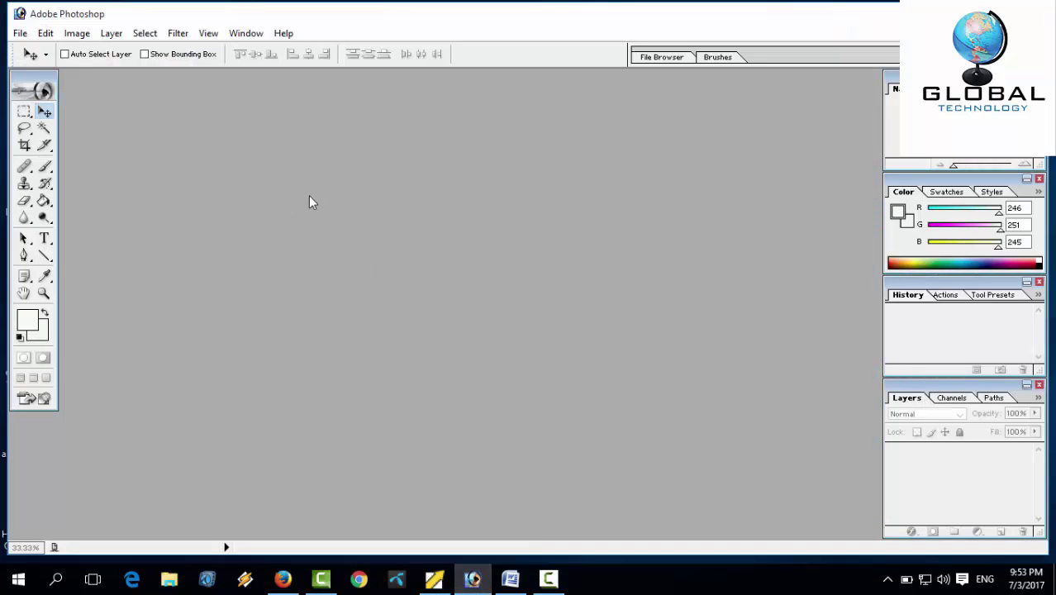
Step: Open man-838636_960_720.jpg from the Desktop and maximize its document window
double_click(374, 218)
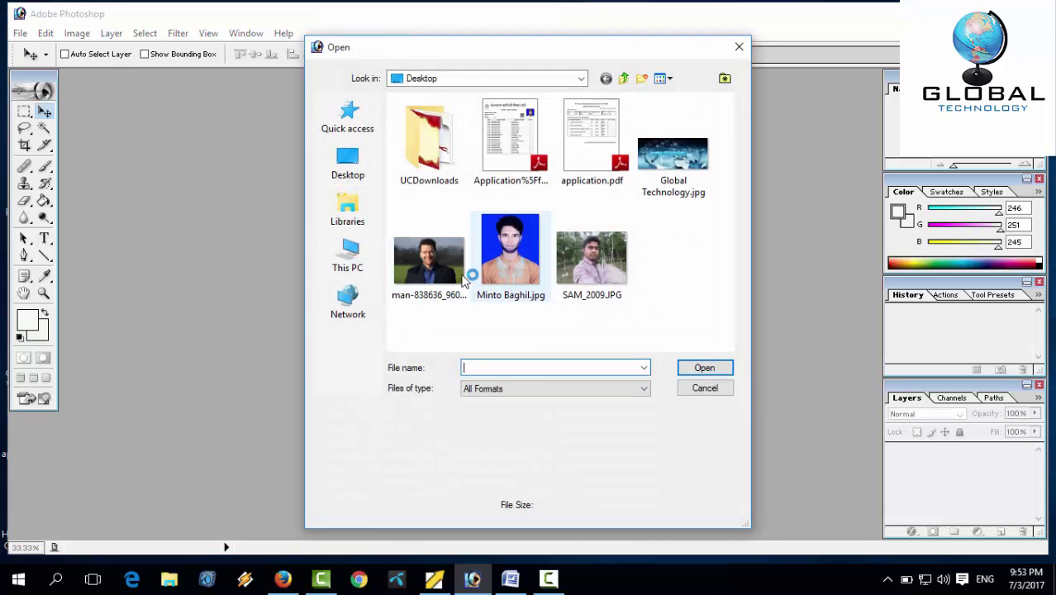
left_click(427, 273)
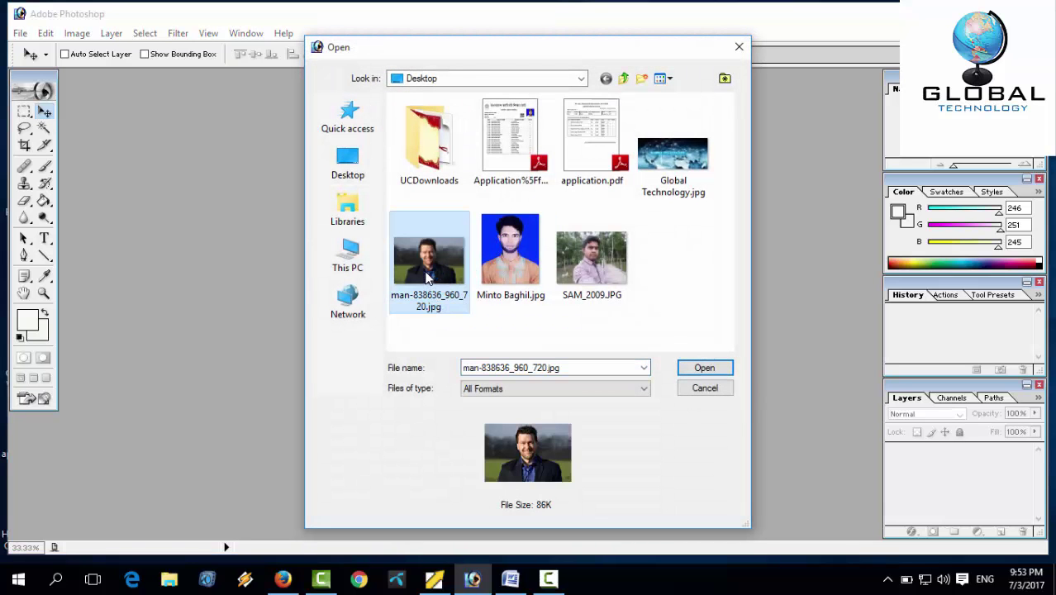
left_click(701, 368)
left_click(529, 87)
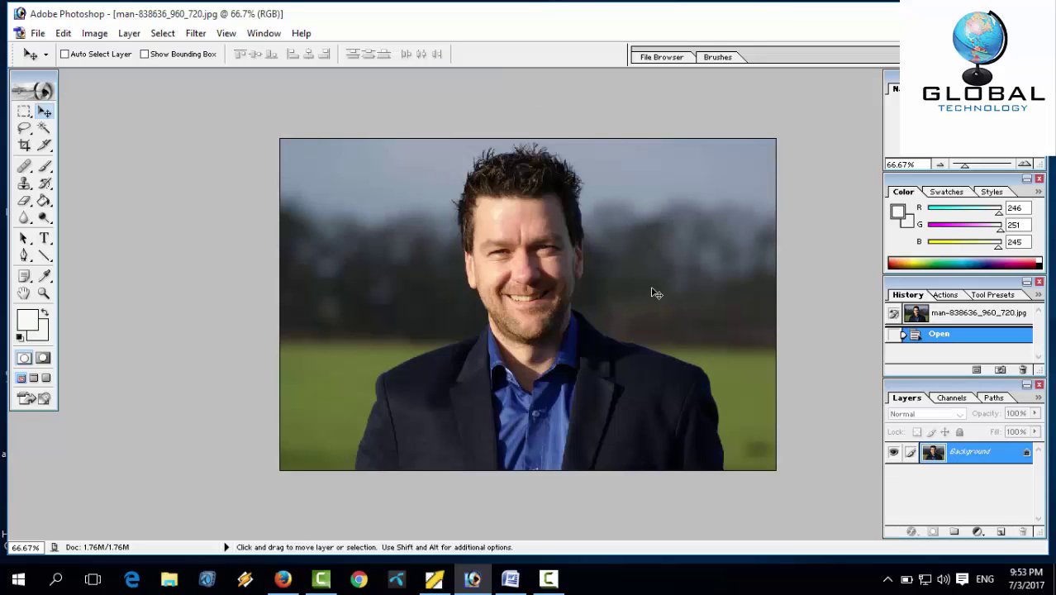
Step: Duplicate the Background layer, then delete the resulting Background copy
right_click(950, 464)
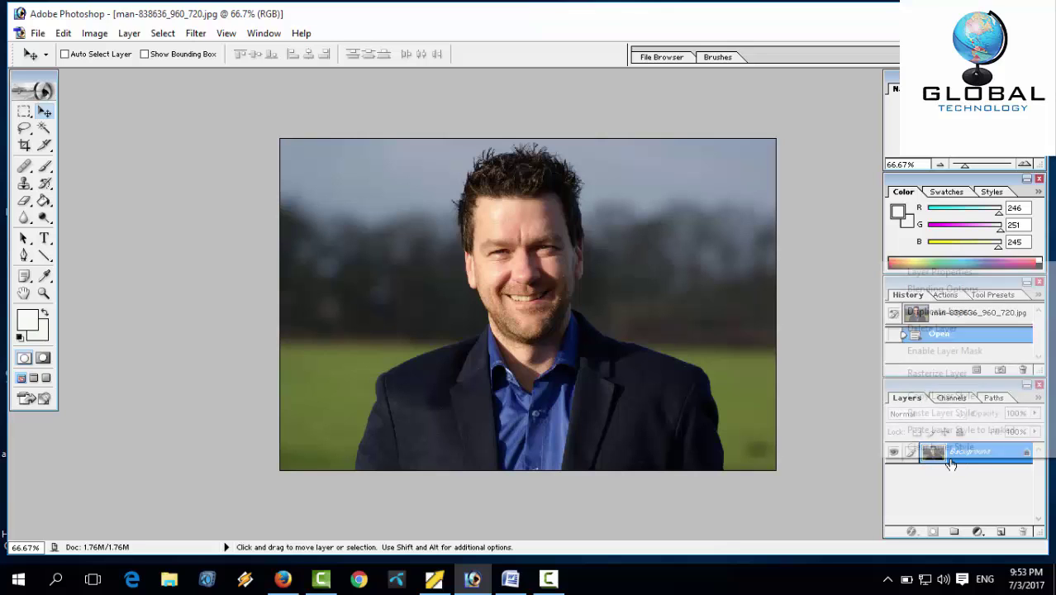
left_click(941, 311)
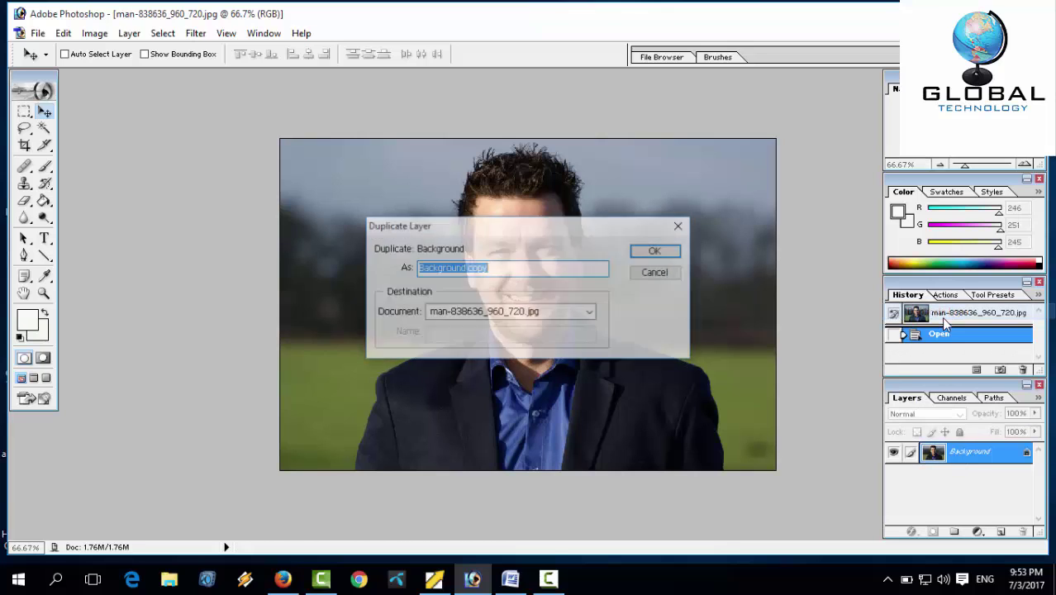
left_click(655, 252)
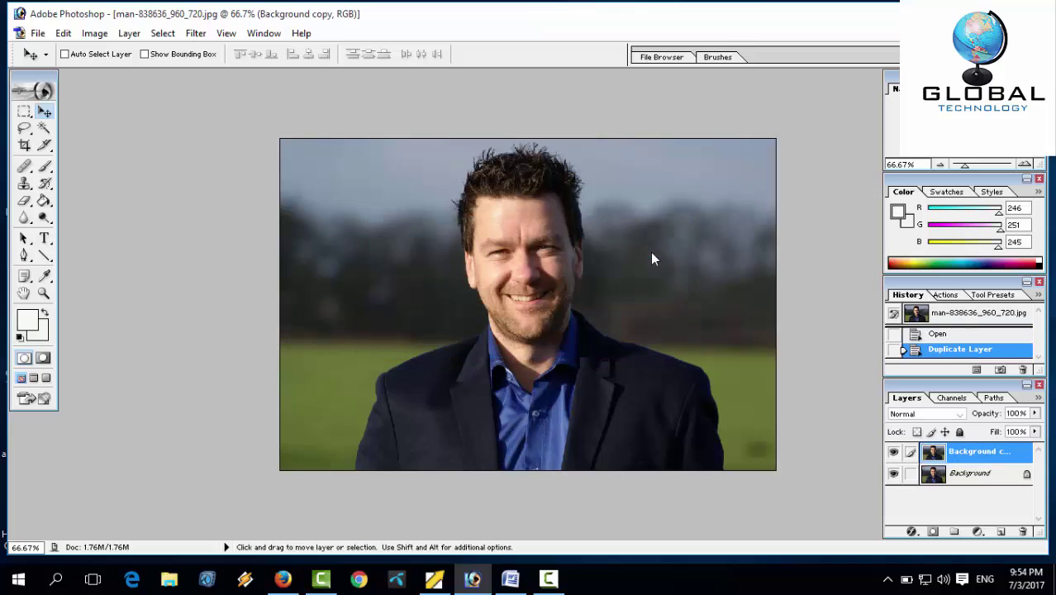
right_click(982, 452)
left_click(948, 323)
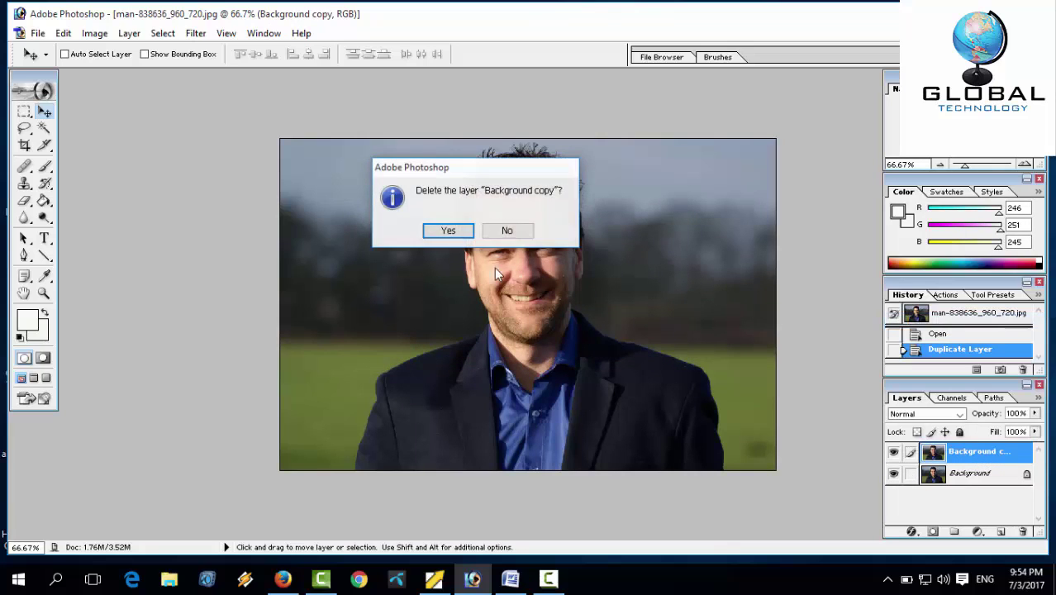
key("Return")
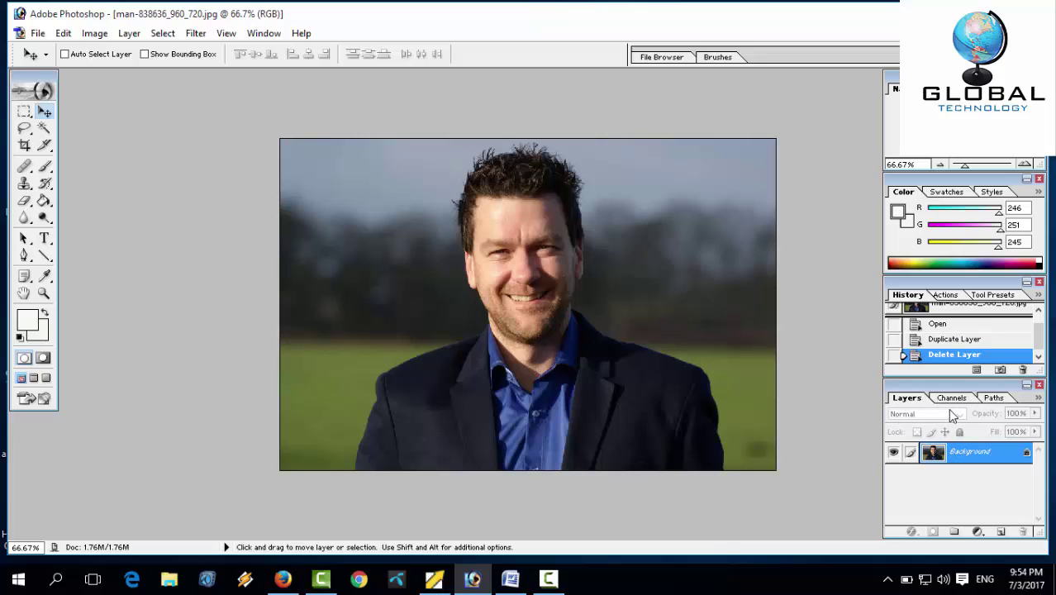
Step: Duplicate the Background layer again to create Background copy
right_click(959, 454)
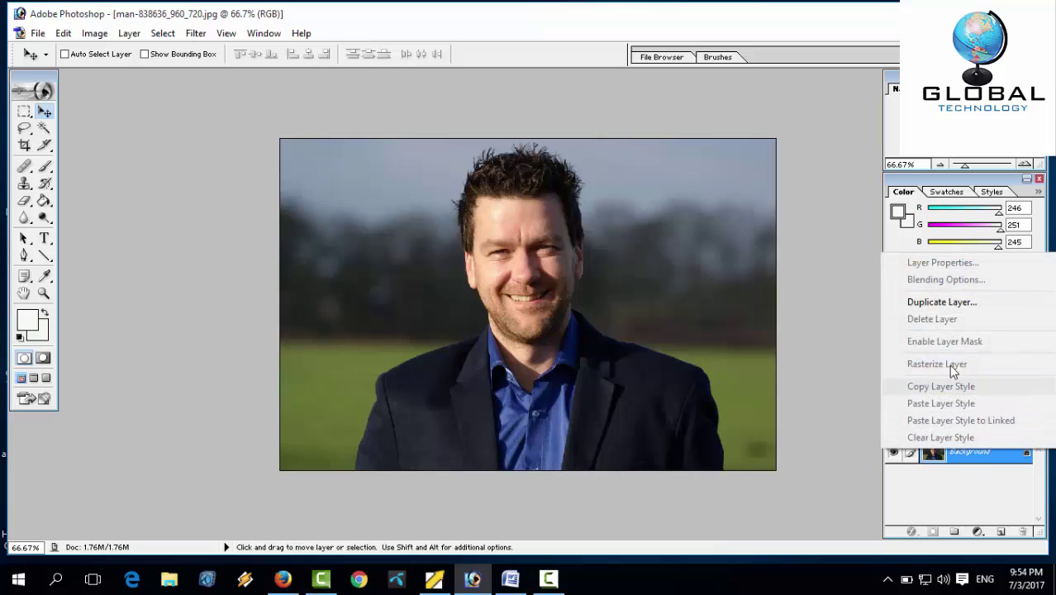
left_click(937, 302)
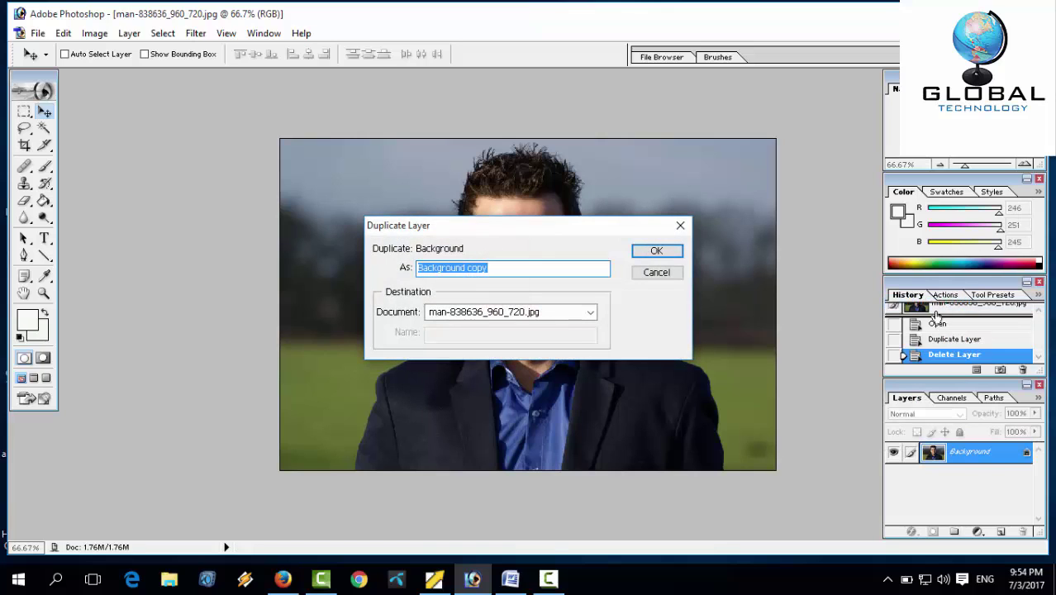
left_click(669, 250)
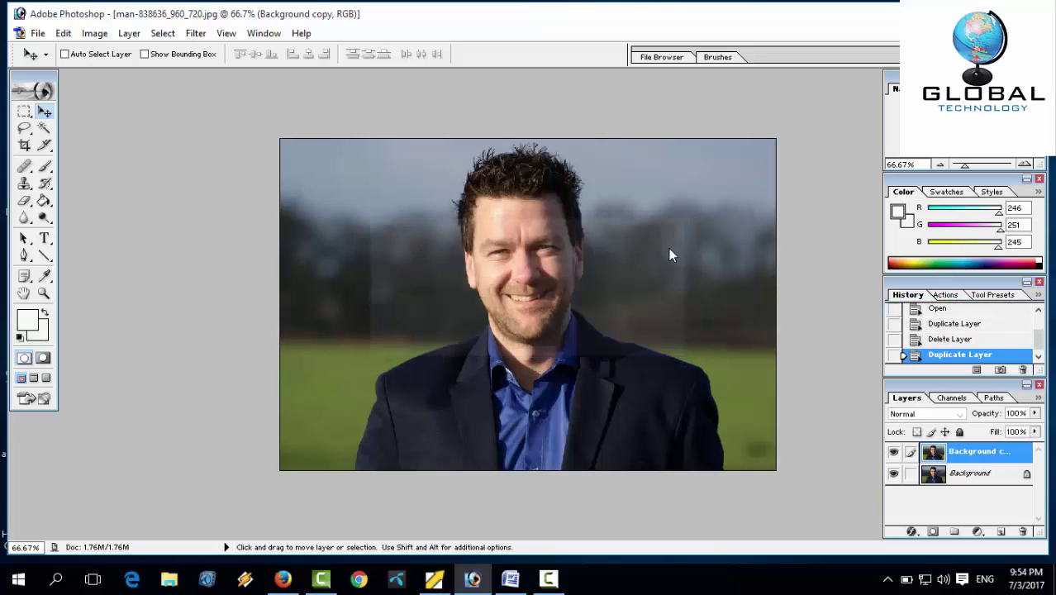
Step: Delete the original Background layer, keeping only Background copy
left_click(946, 477)
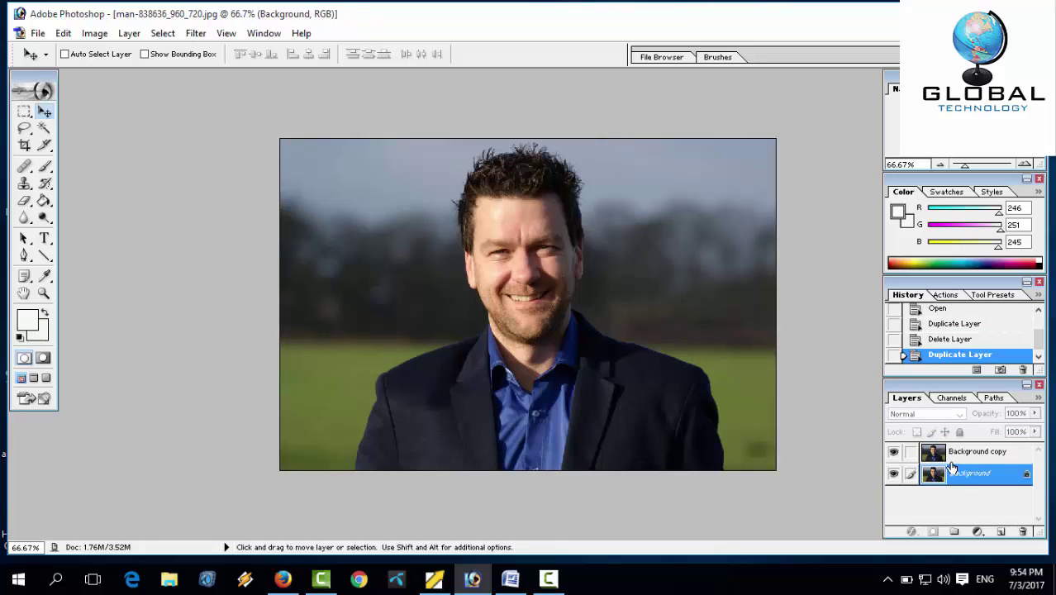
left_click(952, 456)
left_click(959, 474)
right_click(964, 477)
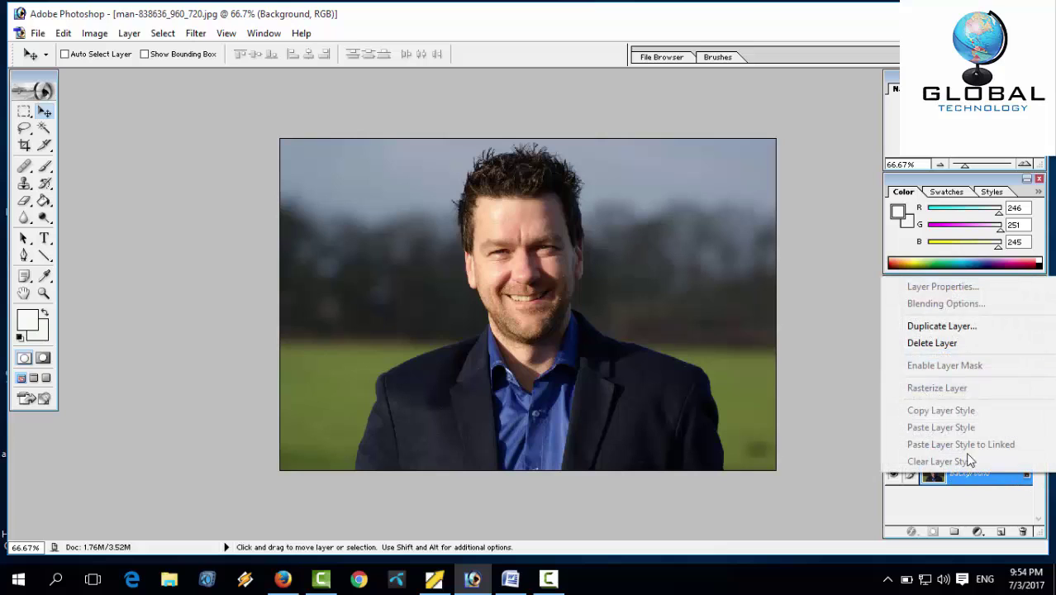
left_click(948, 343)
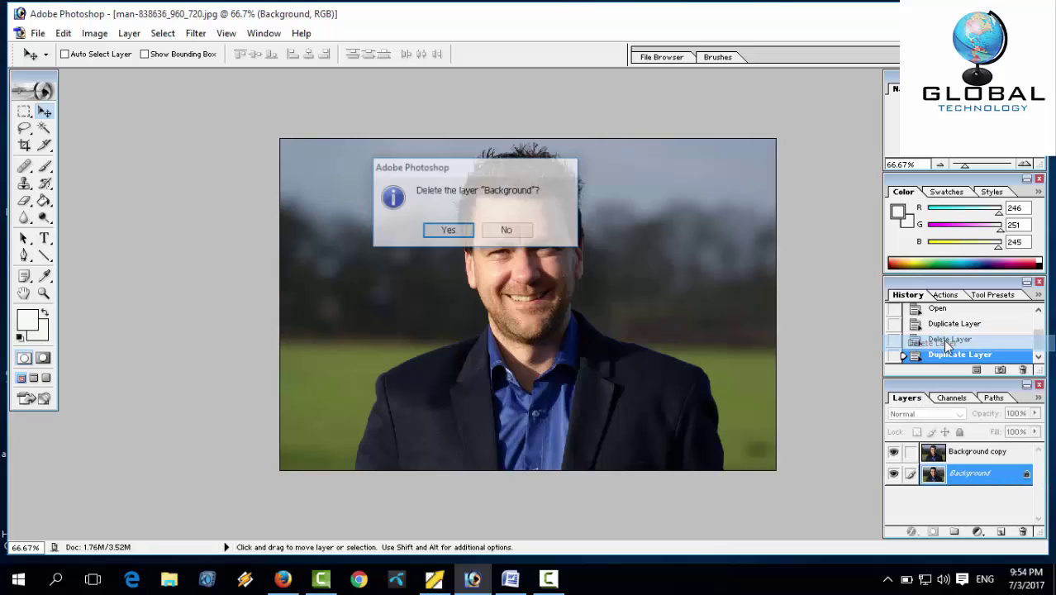
left_click(451, 231)
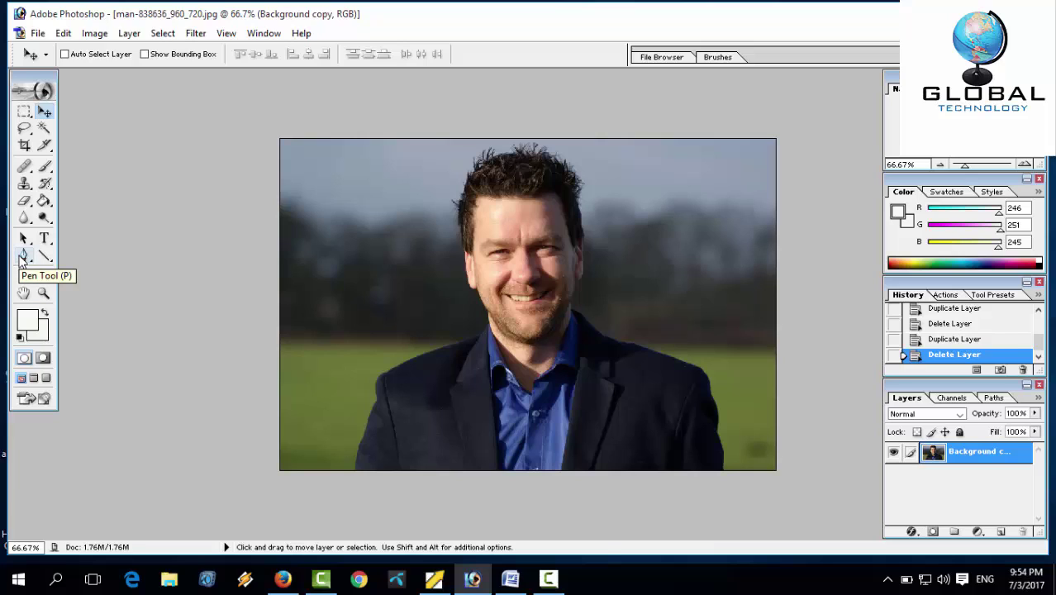
Step: Start a Pen path outside the photo's left side, running down to the jacket's bottom edge
left_click(24, 256)
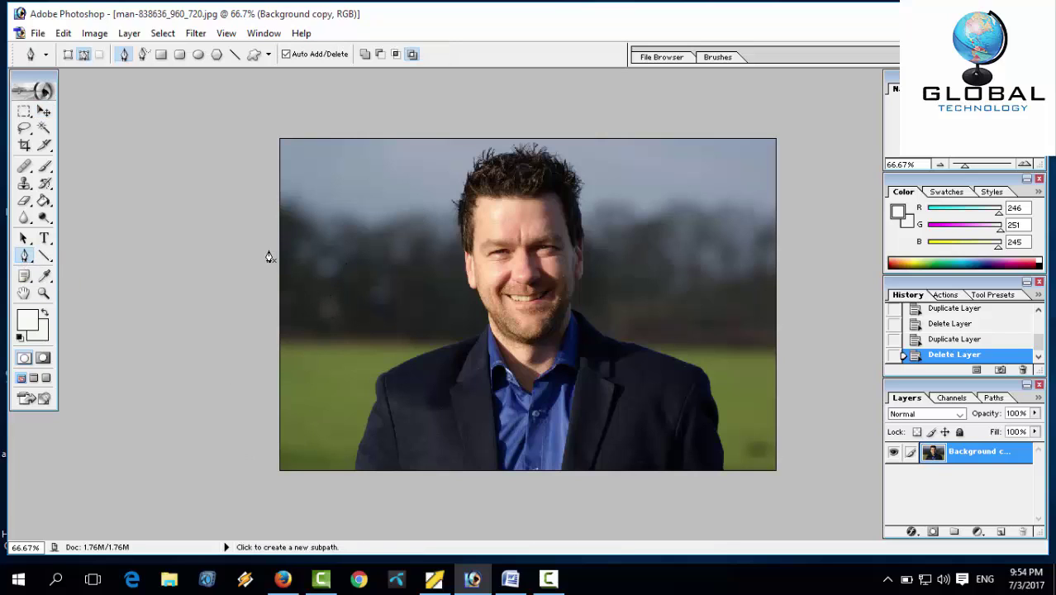
left_click(244, 265)
left_click(256, 344)
left_click(247, 426)
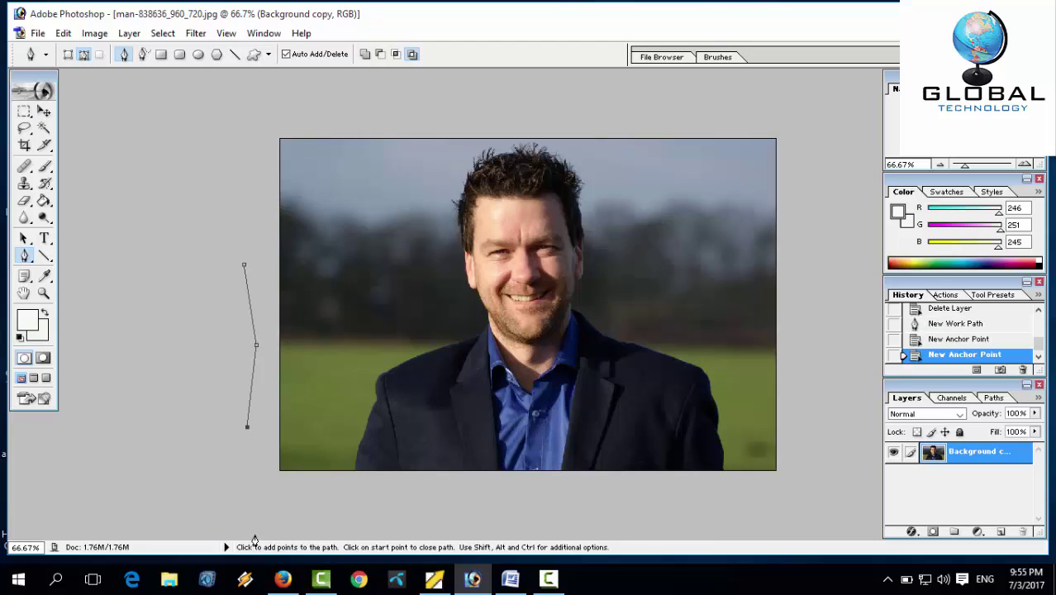
left_click(311, 511)
left_click(355, 499)
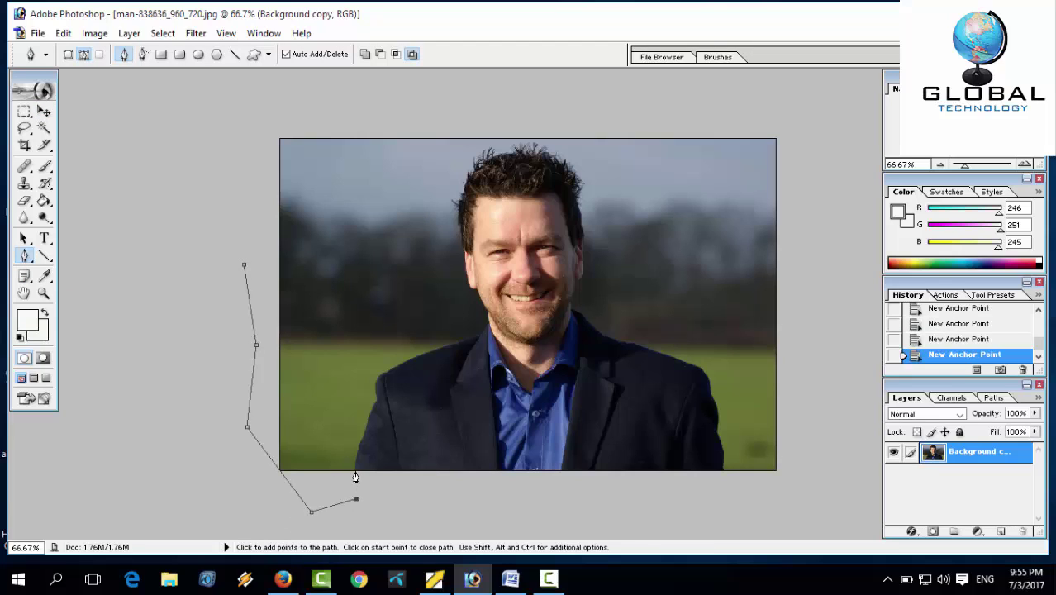
left_click(355, 470)
Step: Trace the path up the jacket's left edge and along the shoulder to the neck
left_click(355, 458)
left_click(361, 436)
left_click(369, 416)
left_click(373, 406)
left_click(374, 405)
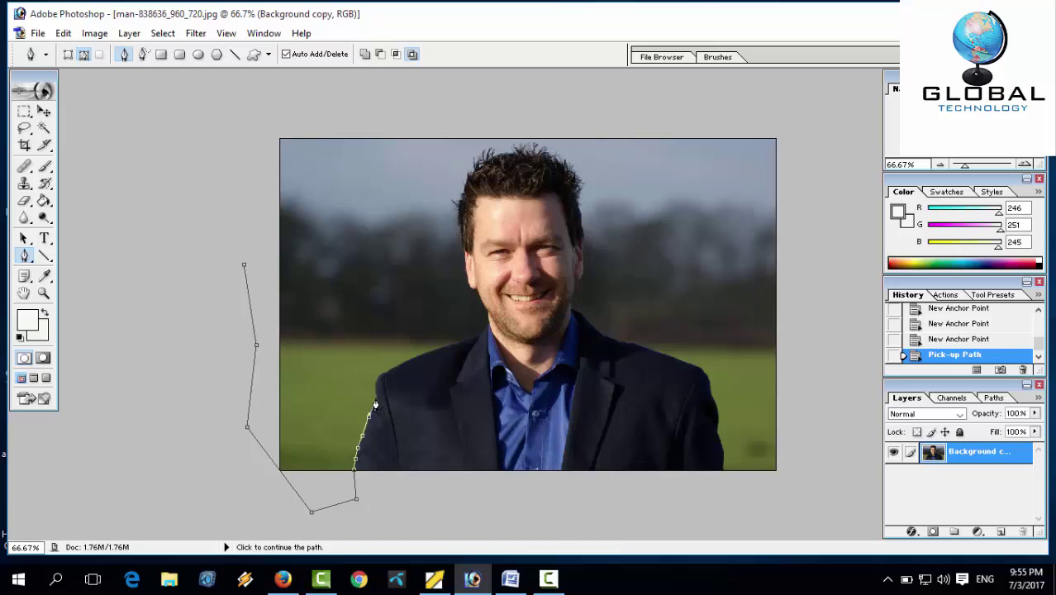
left_click(375, 382)
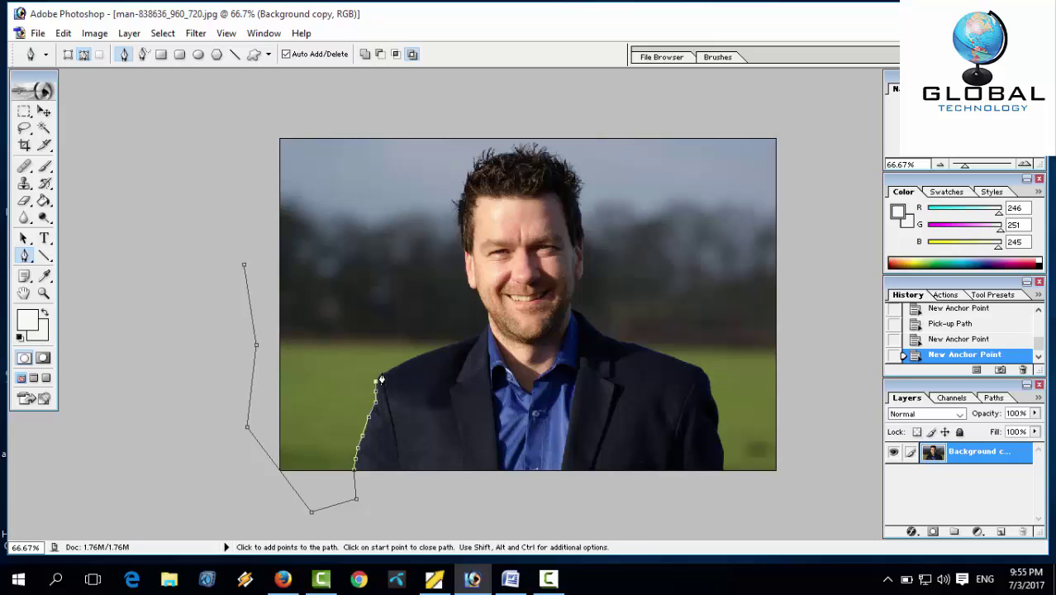
left_click(396, 367)
left_click(412, 356)
left_click(430, 350)
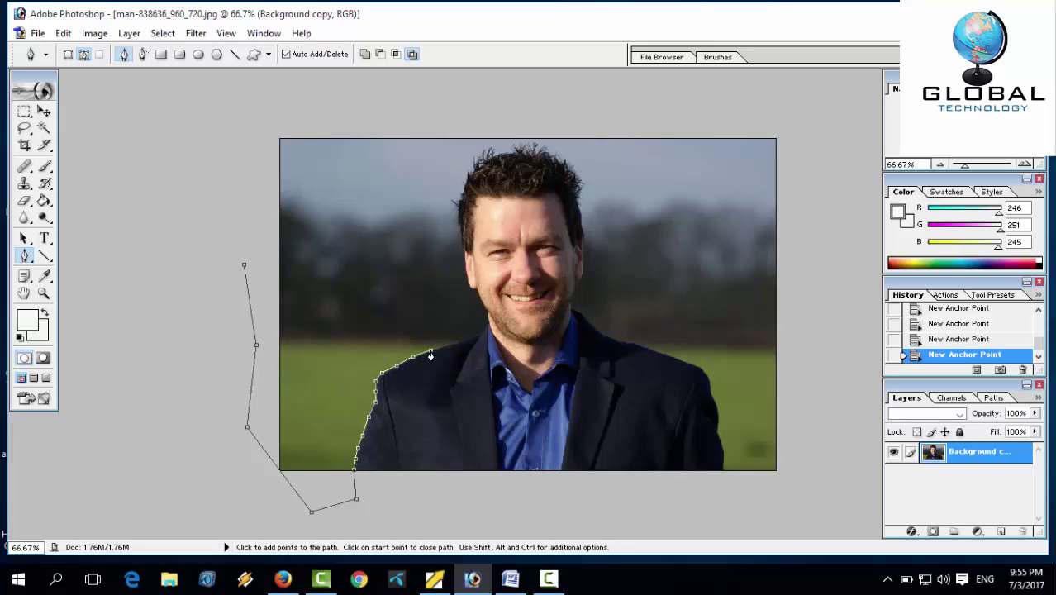
left_click(442, 346)
left_click(456, 342)
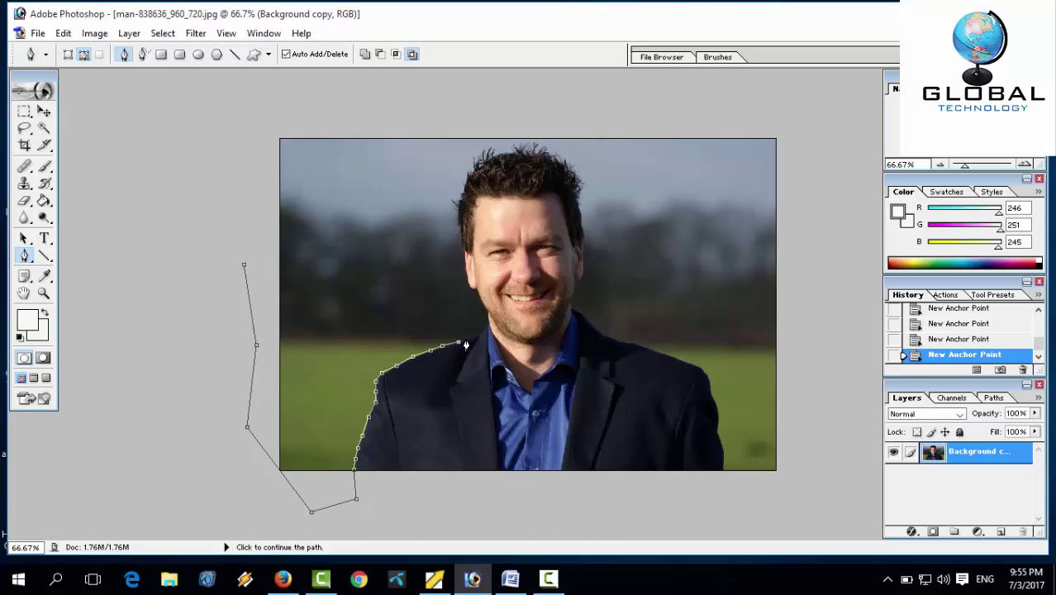
left_click(483, 334)
Step: Trace up the jaw to the hairline, then zoom in to 100%
left_click(476, 295)
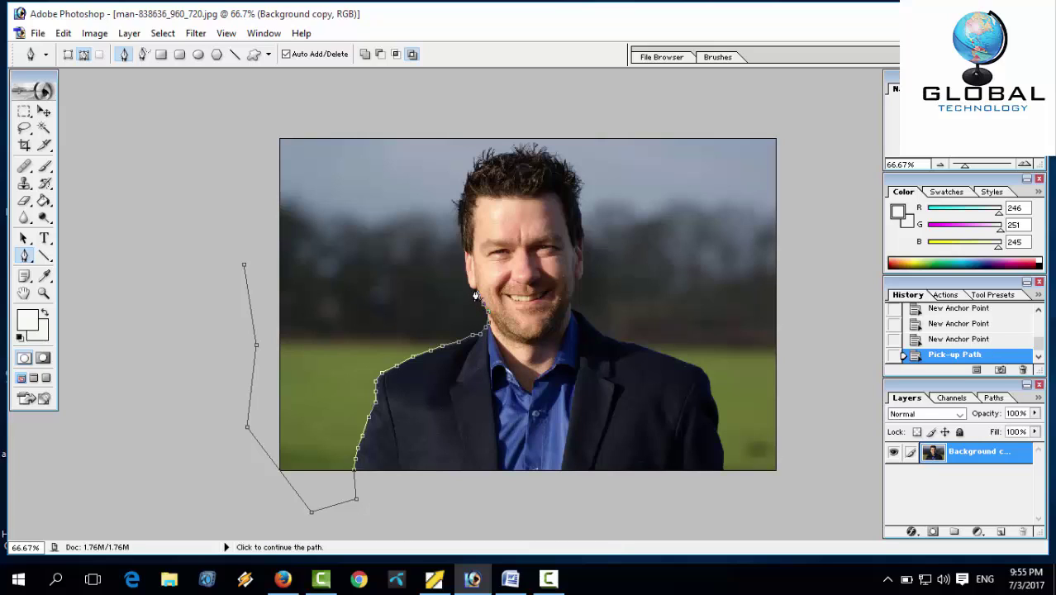
left_click(470, 294)
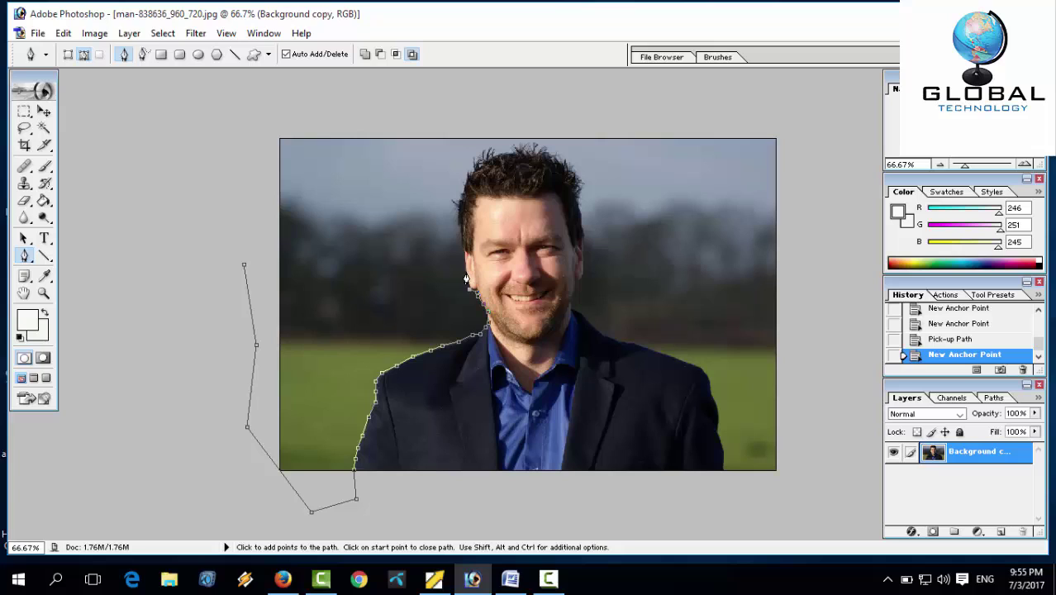
left_click(464, 274)
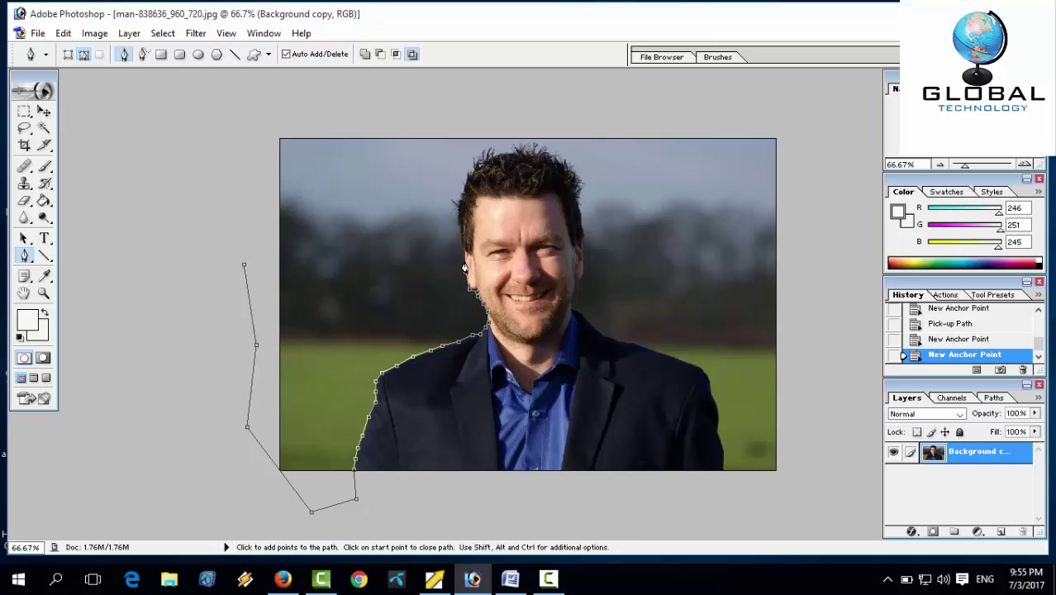
left_click(464, 260)
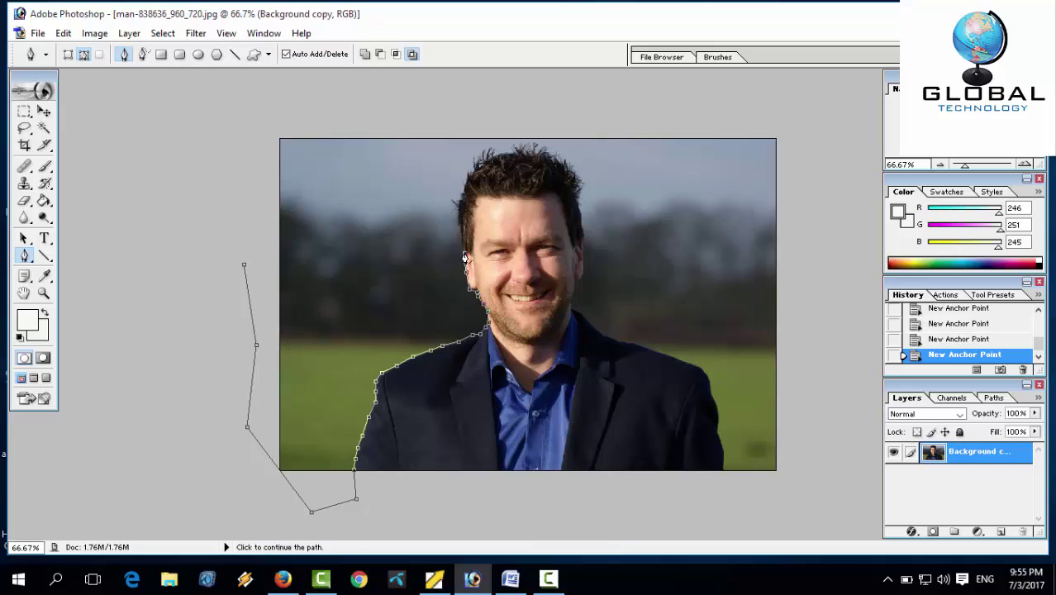
left_click(458, 232)
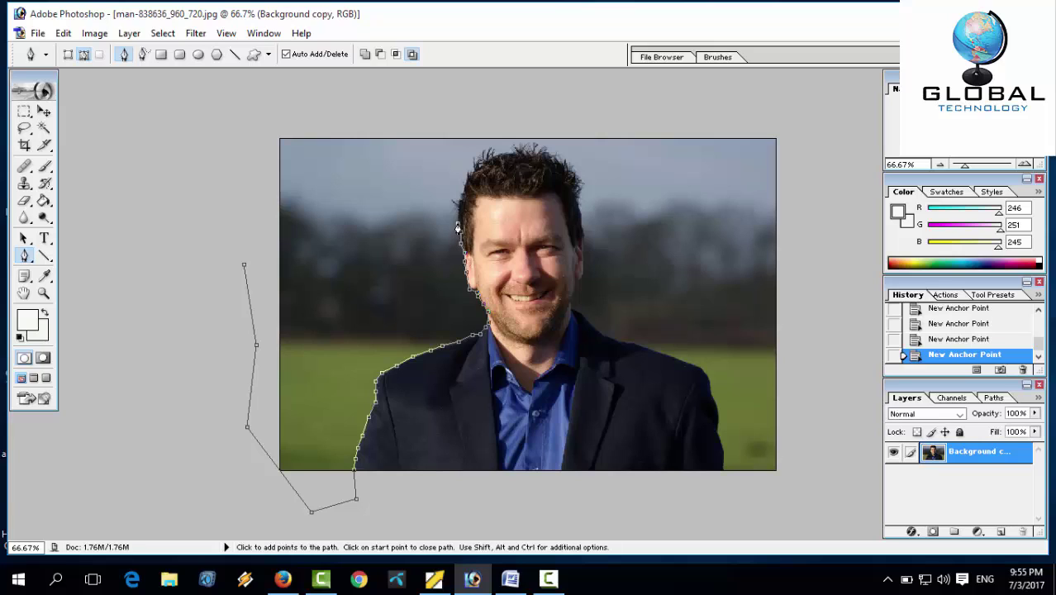
left_click(456, 221)
key("ctrl")
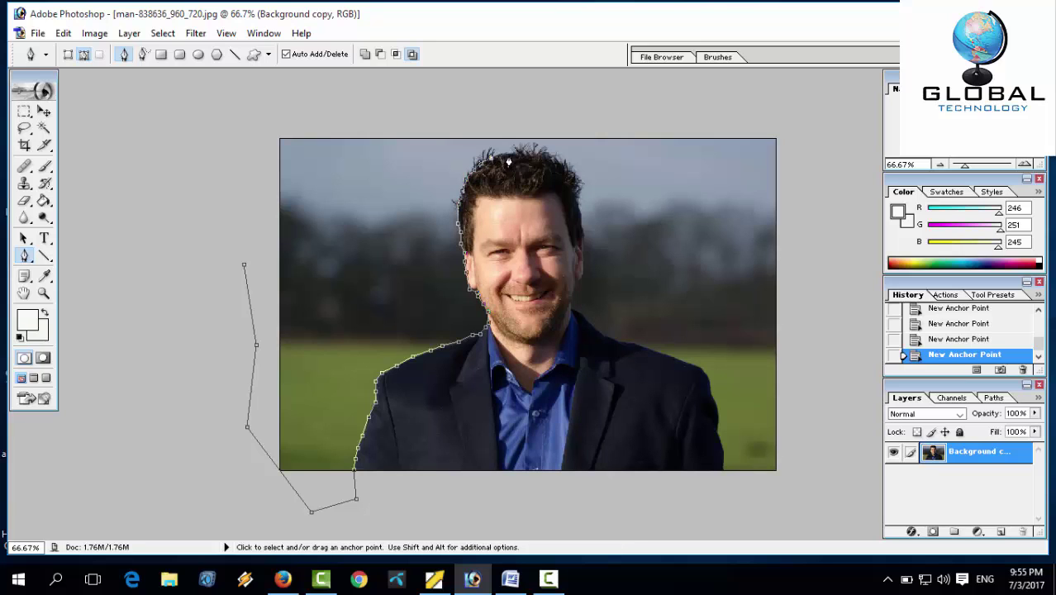
key("ctrl+plus")
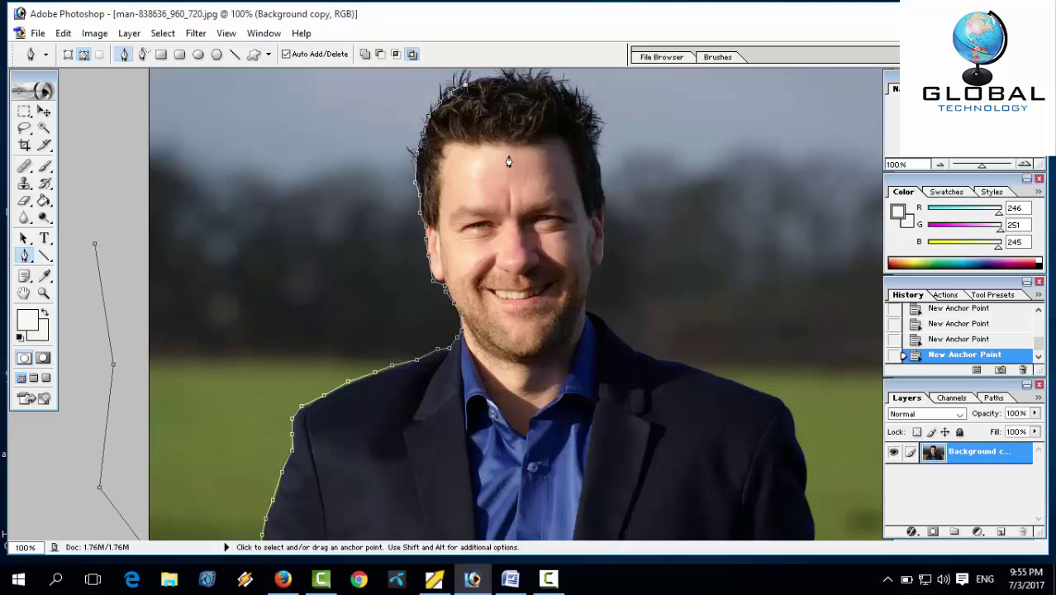
Step: Extend the path across the top of the hair and down the right side of the face
scroll(509, 162, "up", 1)
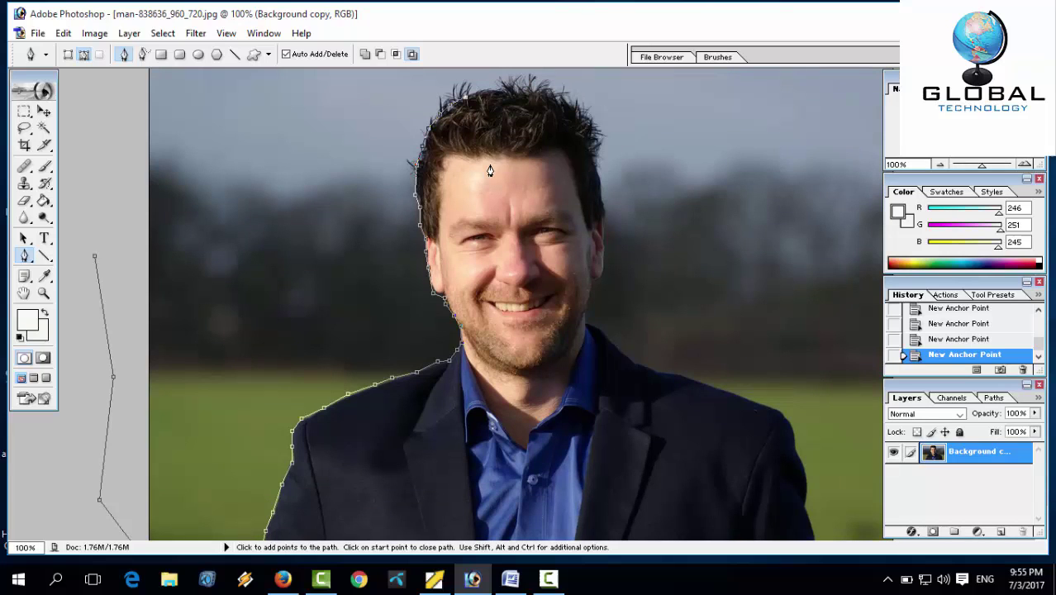
left_click(494, 94)
left_click(518, 89)
left_click(569, 98)
left_click(585, 117)
left_click(595, 159)
left_click(604, 202)
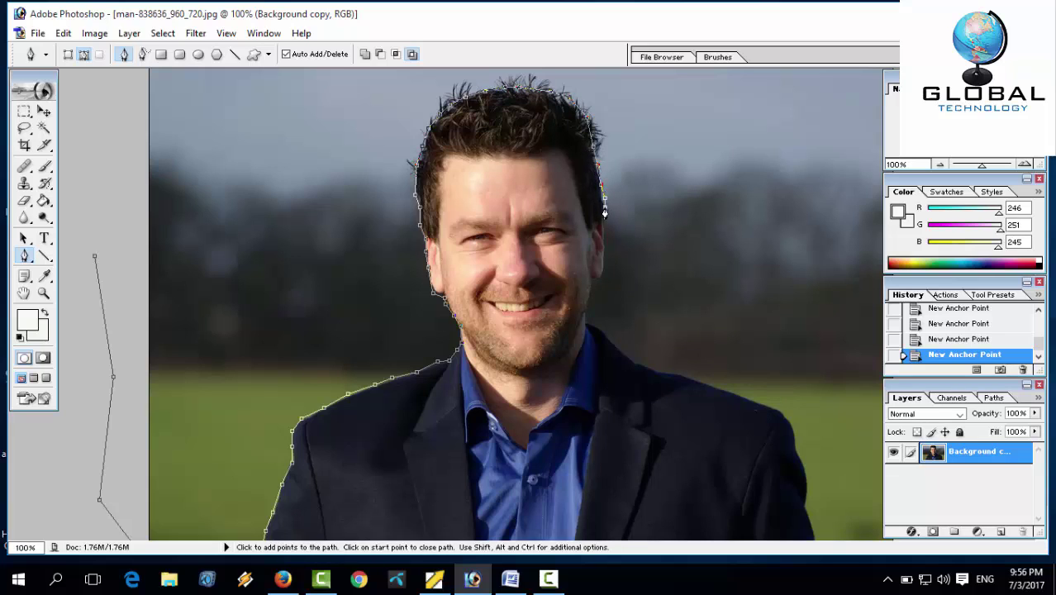
left_click(604, 241)
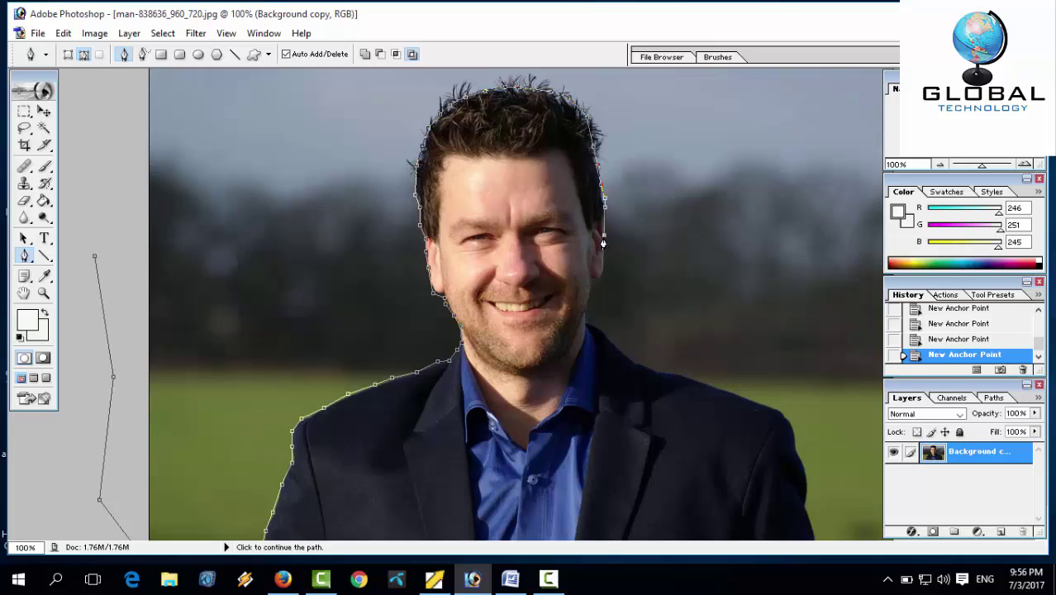
left_click(602, 259)
left_click(602, 273)
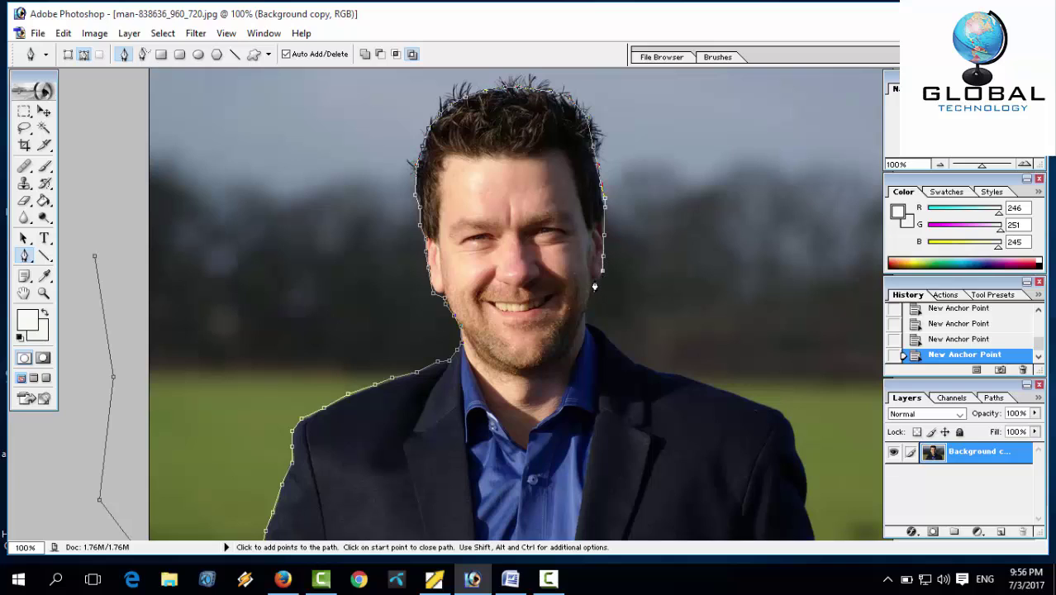
Step: Continue the path down the right jaw and neck to the collar
left_click(594, 283)
left_click(588, 308)
left_click(590, 328)
left_click(594, 332)
left_click(606, 337)
left_click(616, 348)
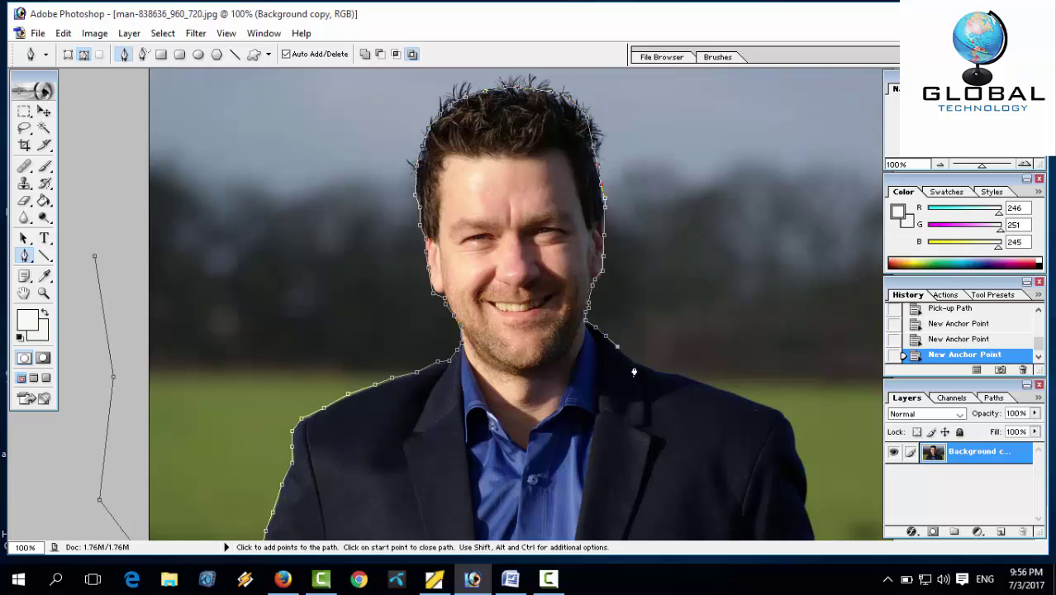
Step: Trace along the right shoulder and down the jacket's right edge, then zoom out
left_click(633, 364)
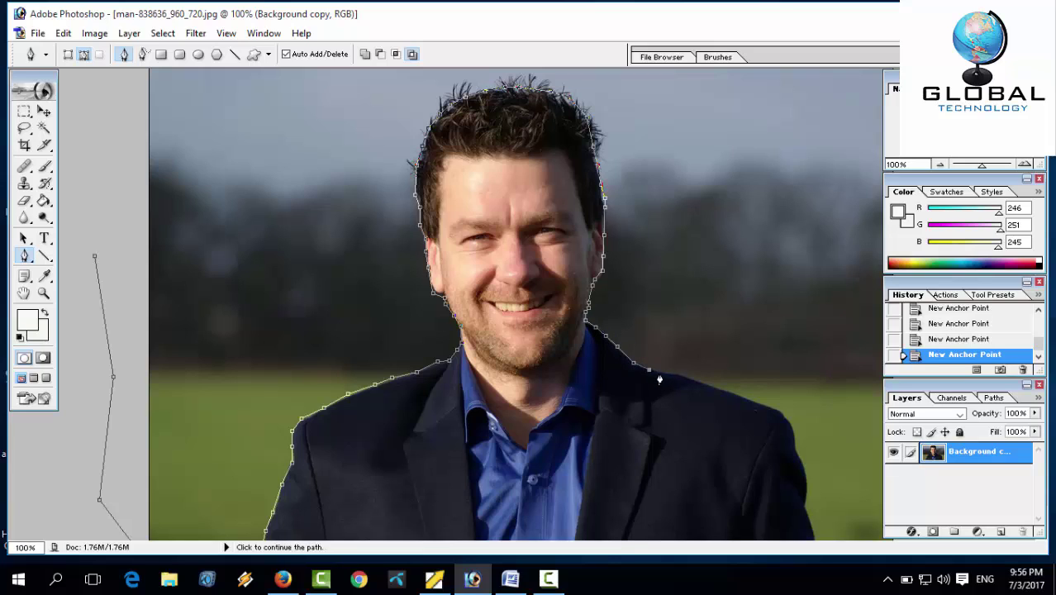
left_click(649, 370)
left_click(664, 374)
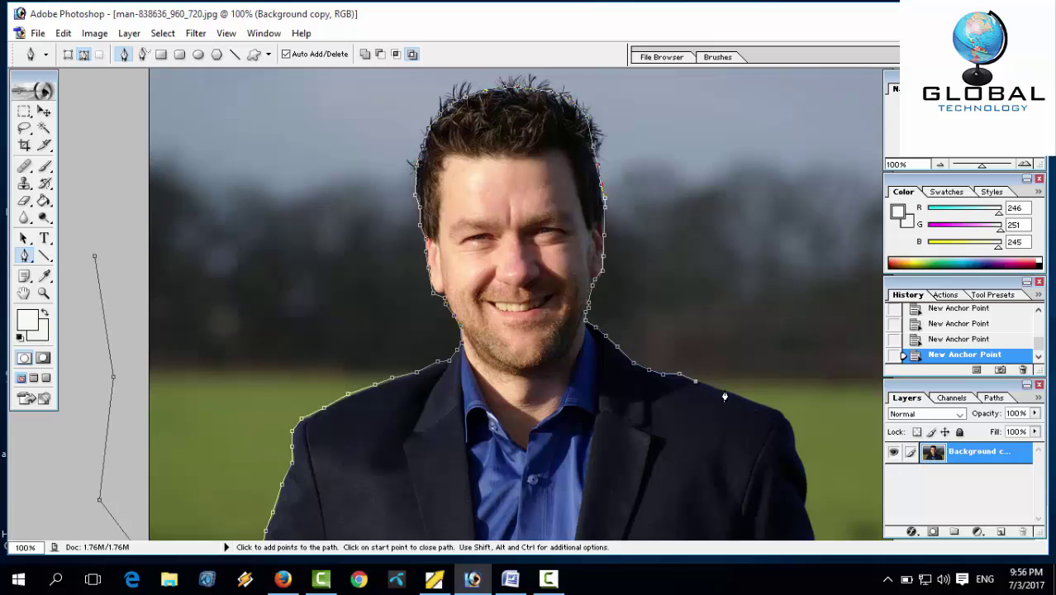
left_click(695, 381)
left_click(724, 389)
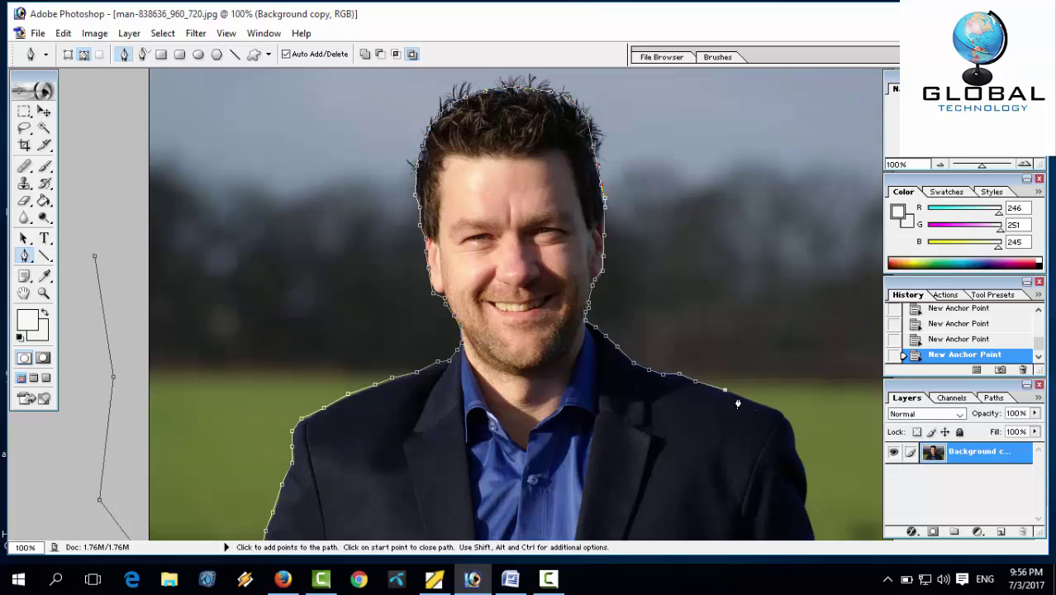
left_click(789, 422)
left_click(797, 447)
scroll(804, 480, "down", 1)
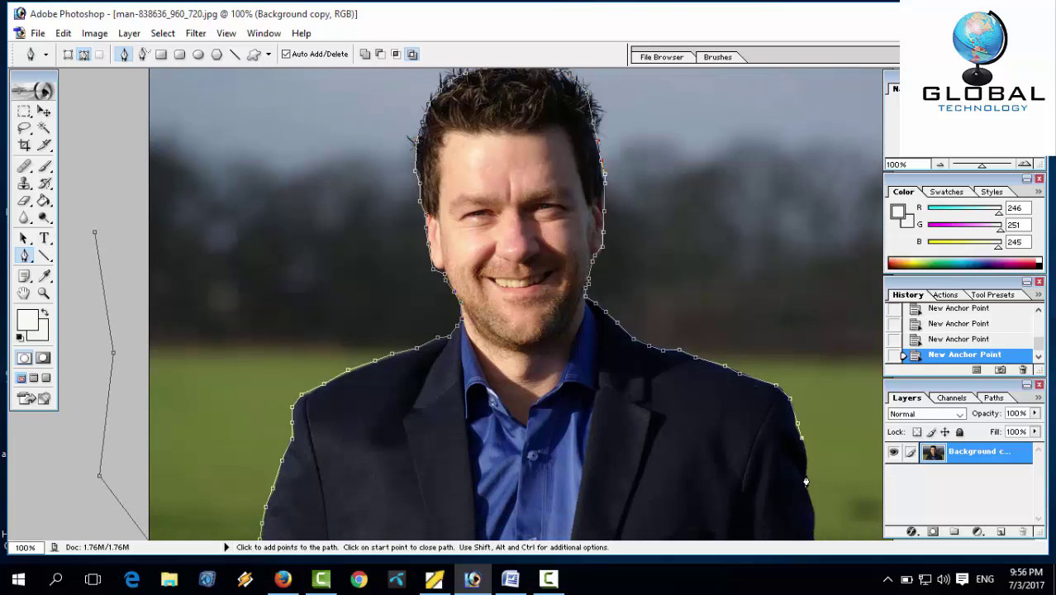
left_click(811, 496)
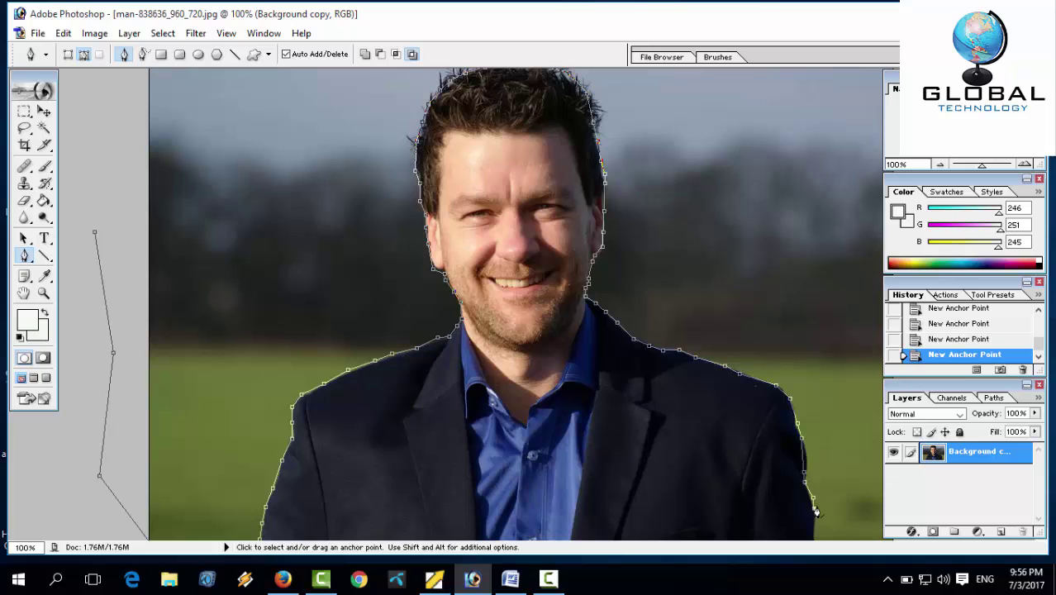
key("ctrl+minus")
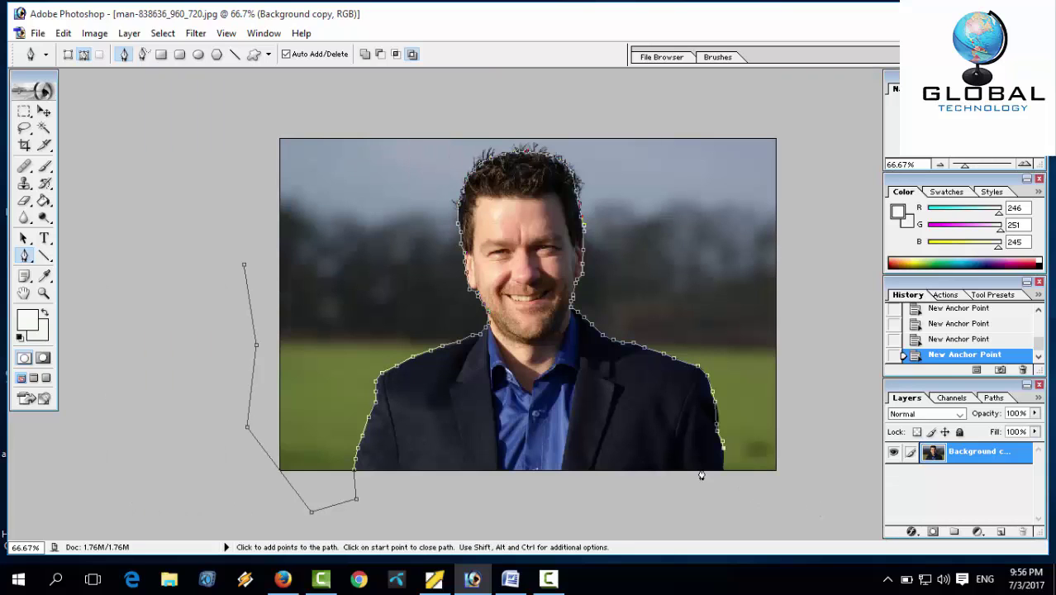
Step: Close the path by routing it around the outside of the photo back to its start
left_click(756, 485)
left_click(841, 264)
left_click(837, 152)
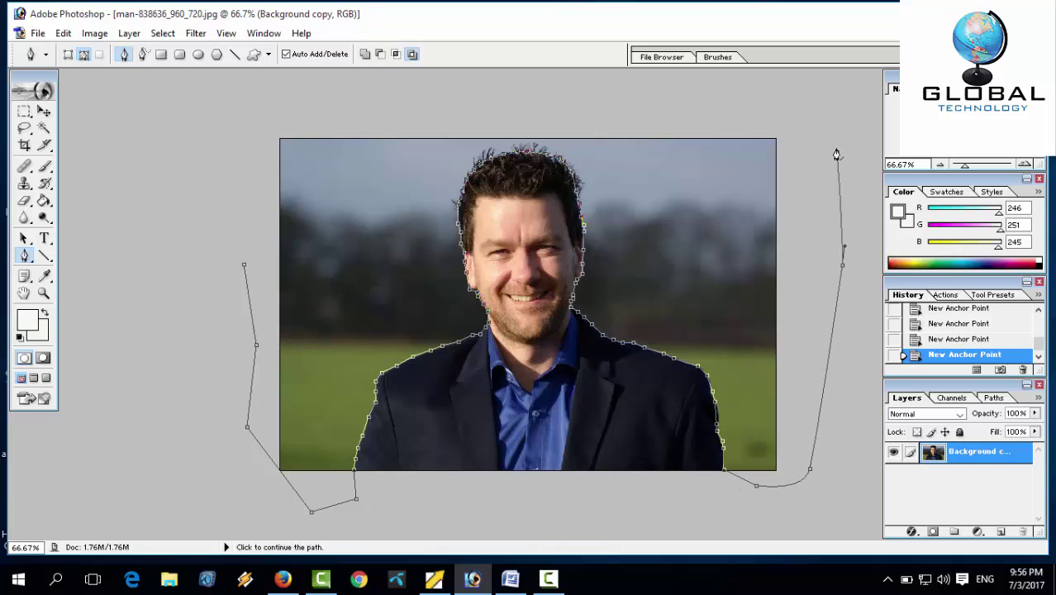
left_click(727, 97)
left_click(491, 91)
left_click_drag(270, 136, 235, 151)
left_click_drag(200, 289, 242, 339)
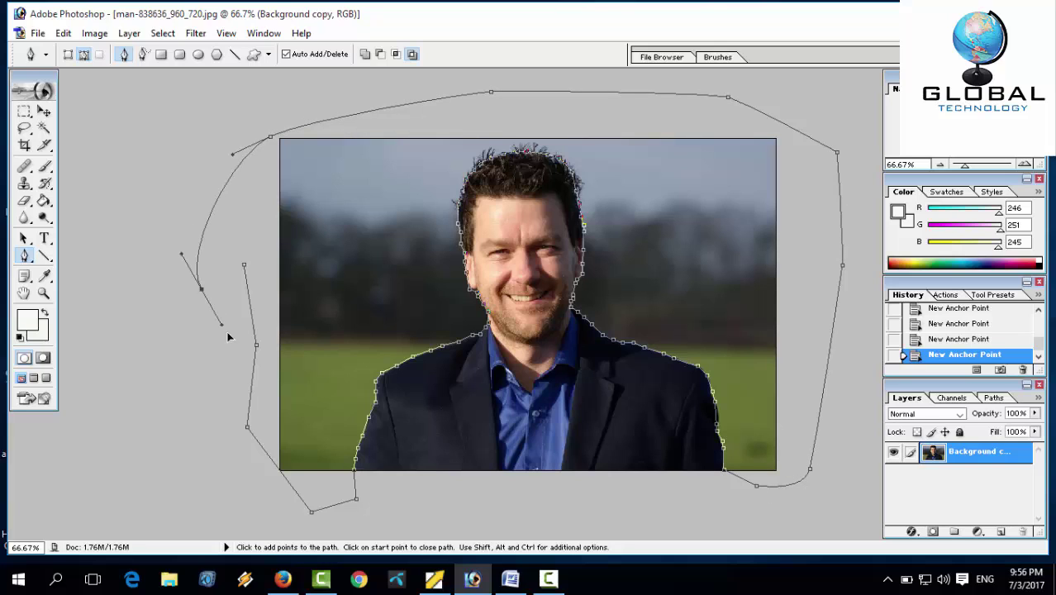
Step: Make a 1.5 px feathered selection from the path and delete the background
right_click(330, 216)
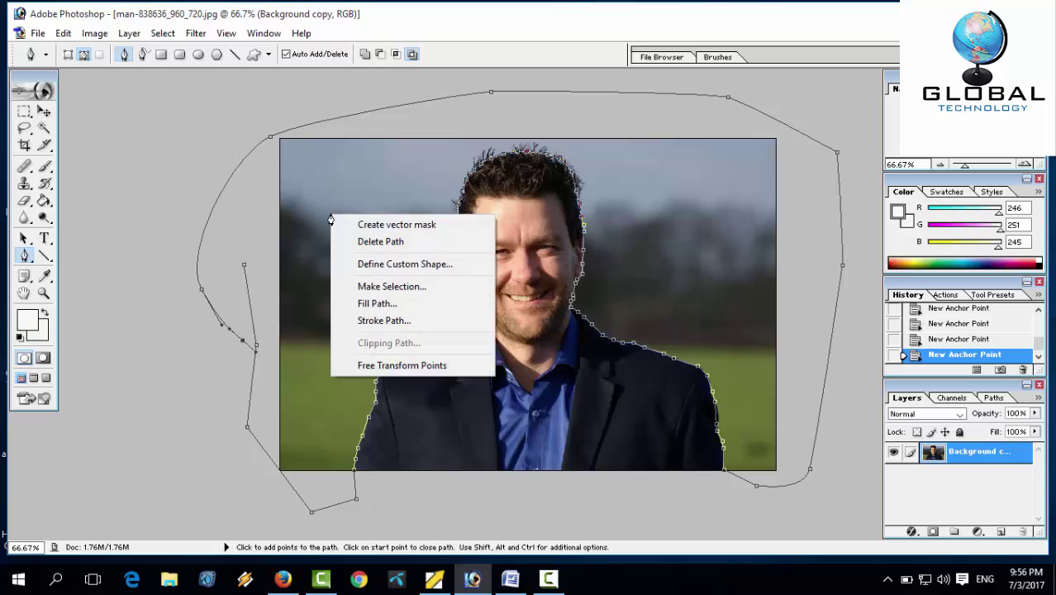
left_click(367, 287)
type("1.5")
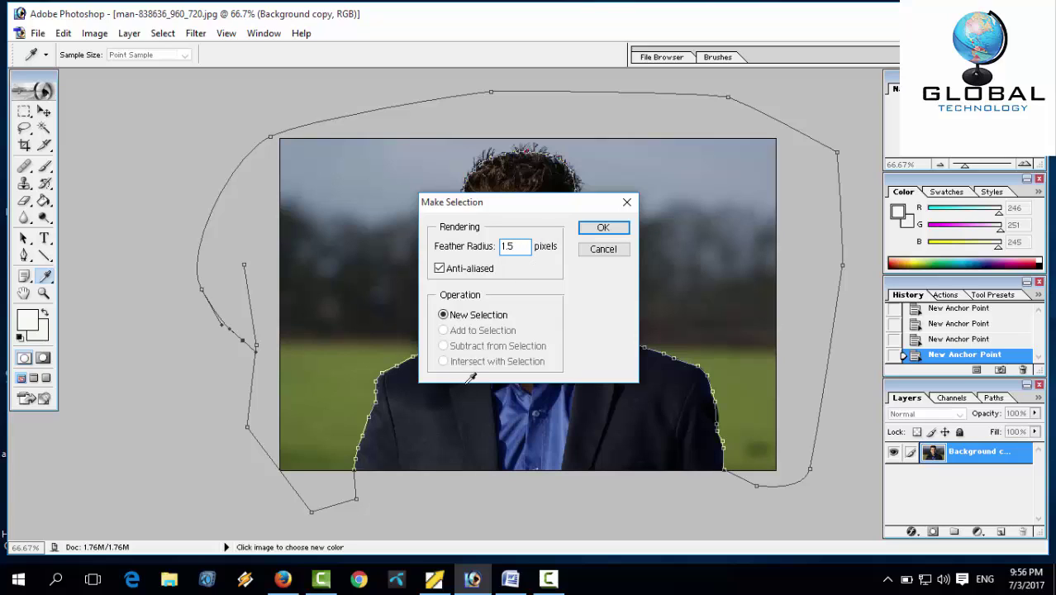
left_click(603, 225)
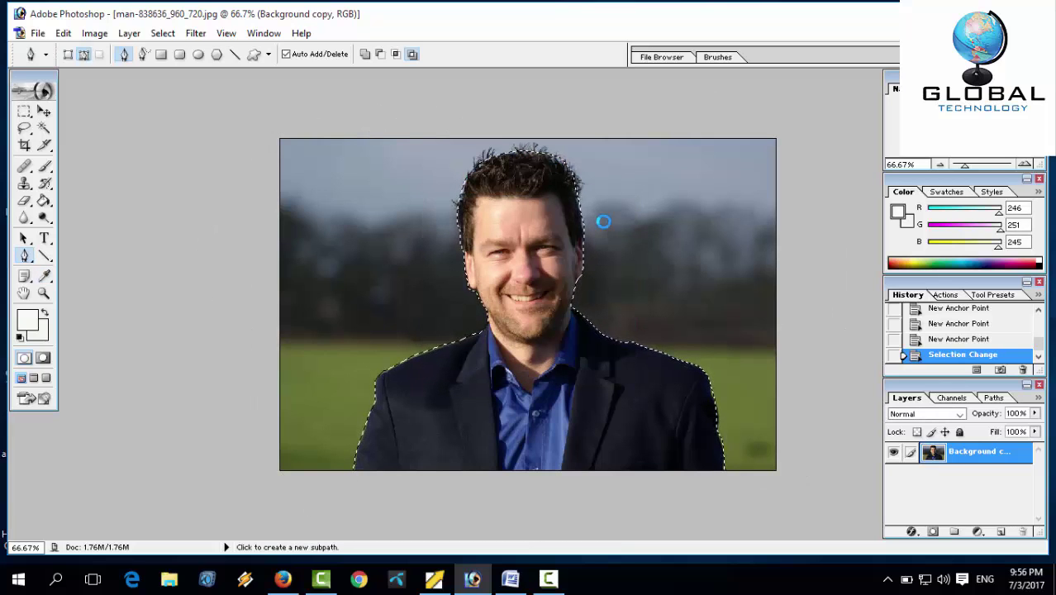
key("Delete")
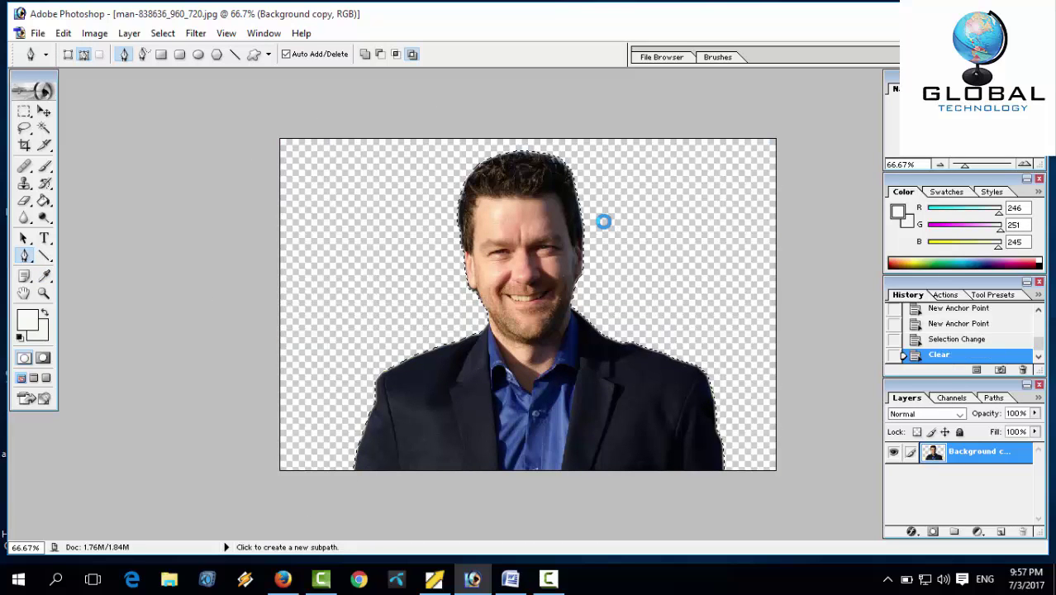
key("Delete")
key("Delete")
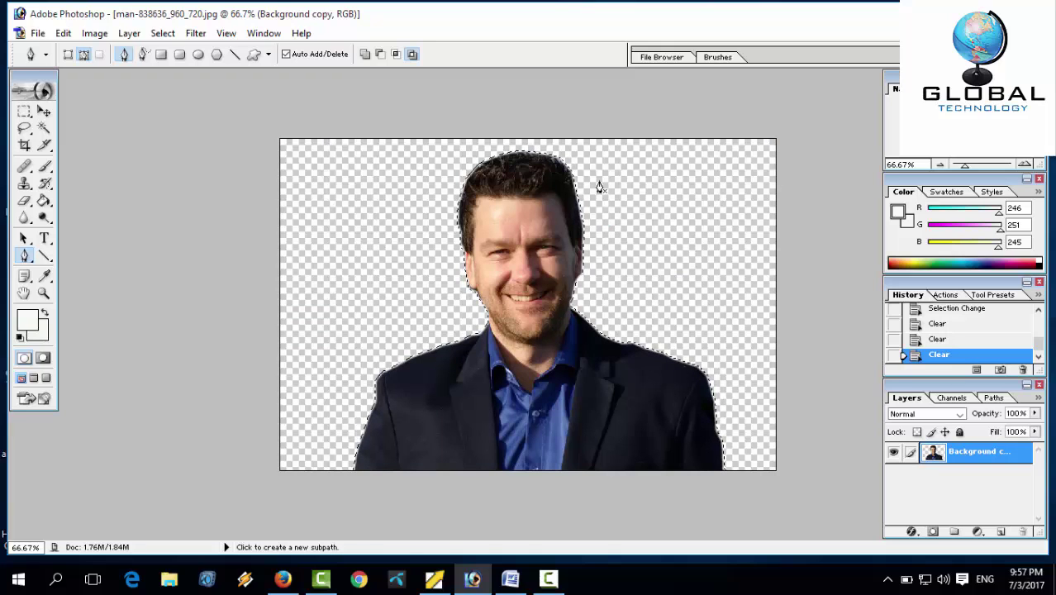
Step: Magic Wand the transparent area, delete leftover background pixels, and deselect
left_click(45, 128)
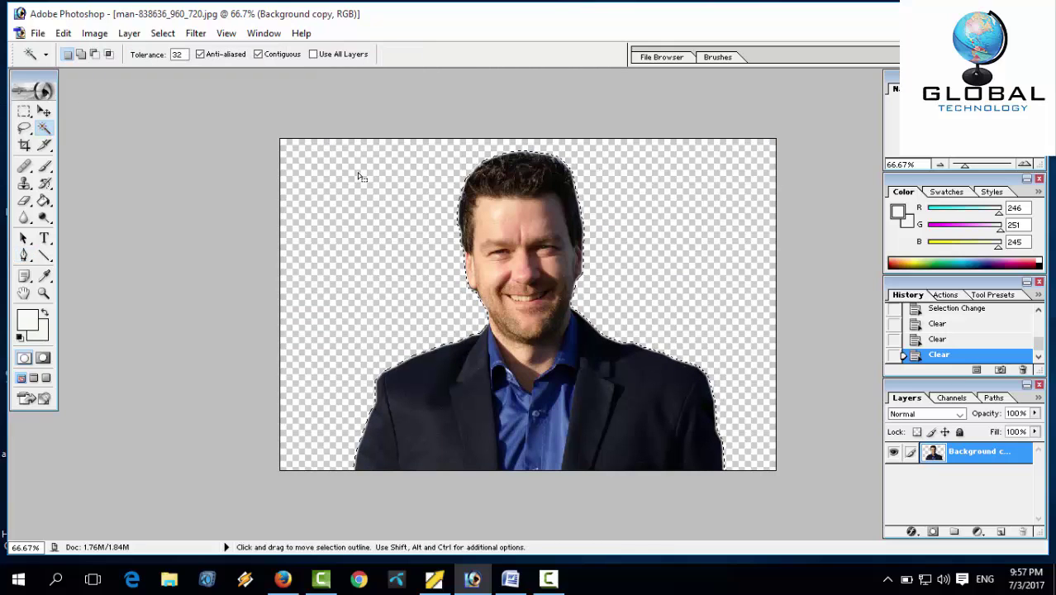
key("ctrl+d")
left_click(360, 203)
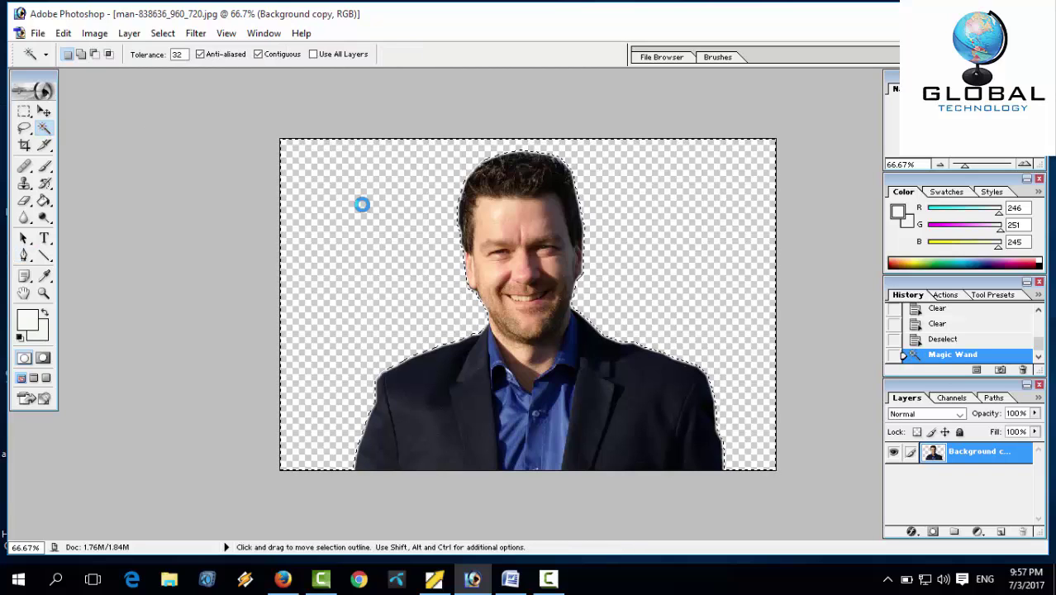
key("Delete")
key("Delete")
key("Delete")
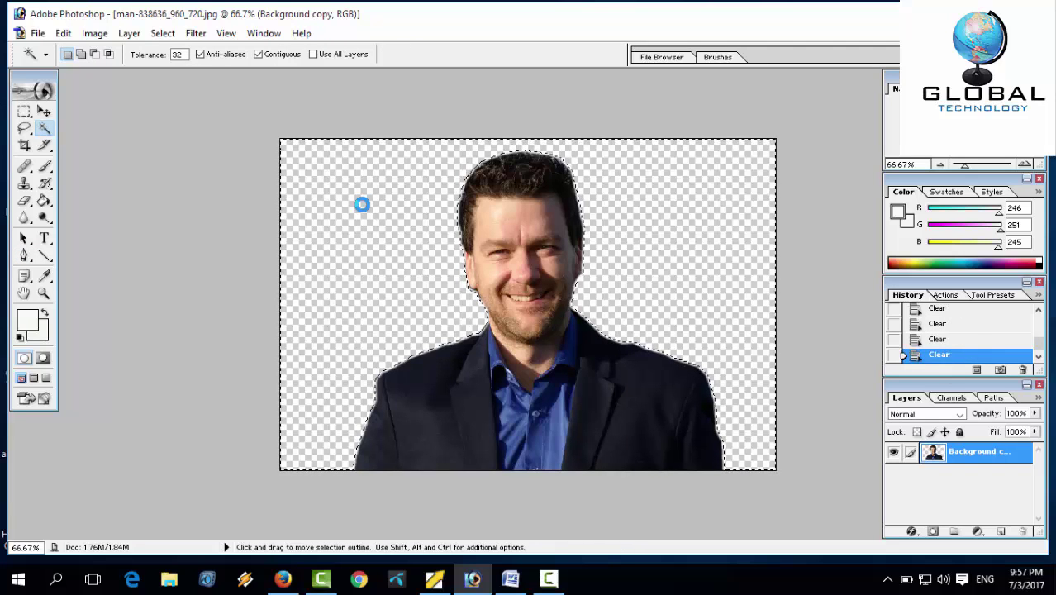
key("ctrl+d")
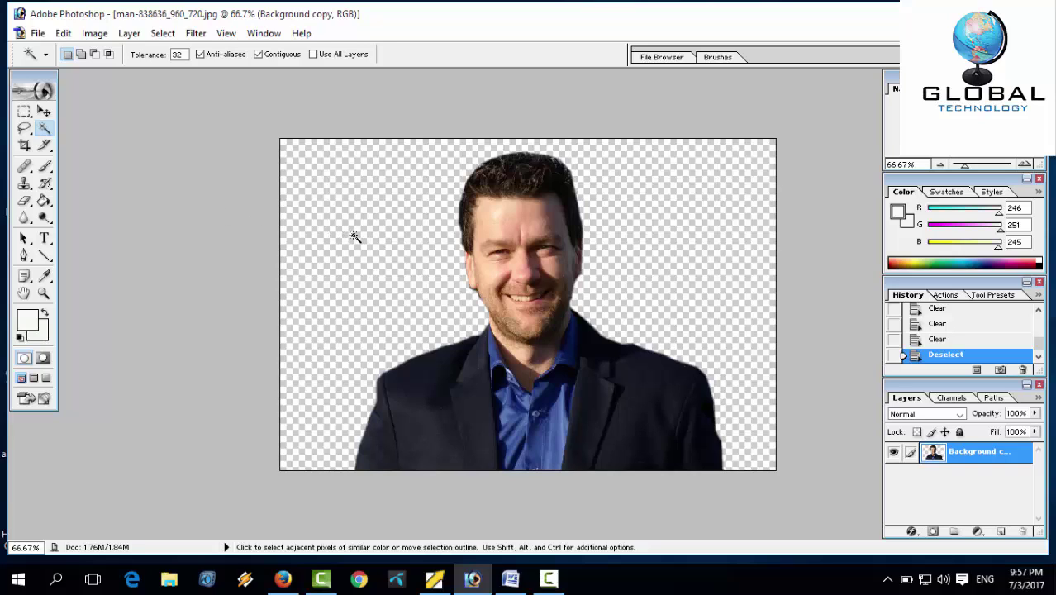
Step: Browse the Pictures, Camera Roll and Saved Pictures folders in the Open dialog
left_click(37, 33)
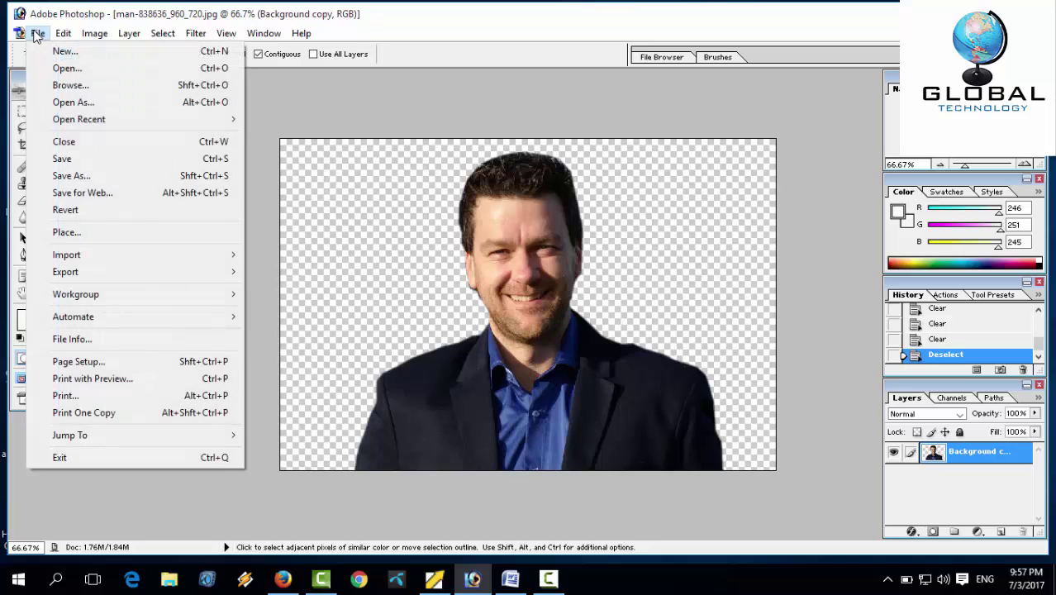
left_click(76, 70)
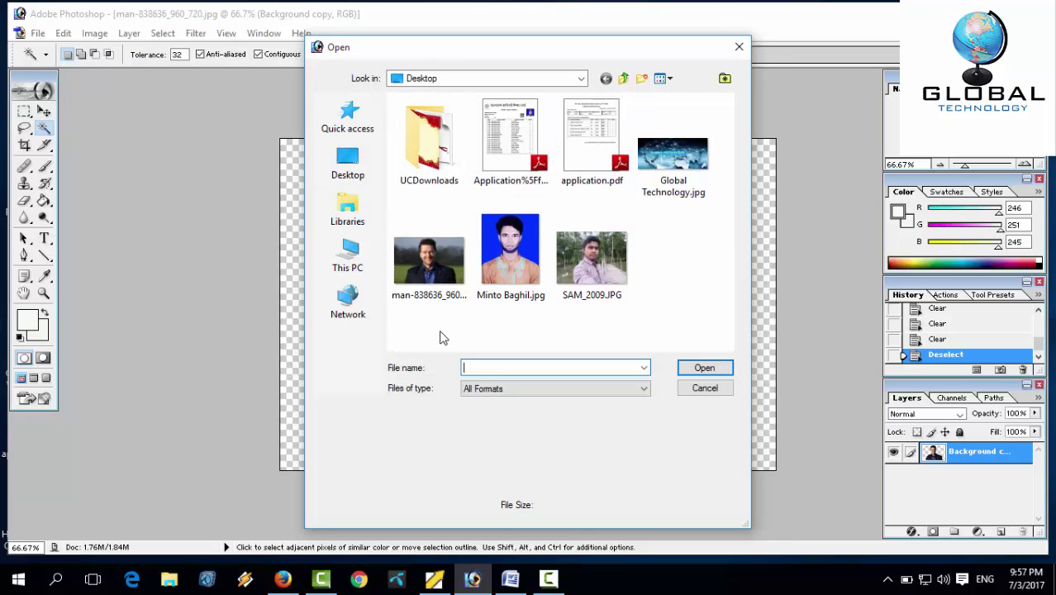
left_click(347, 266)
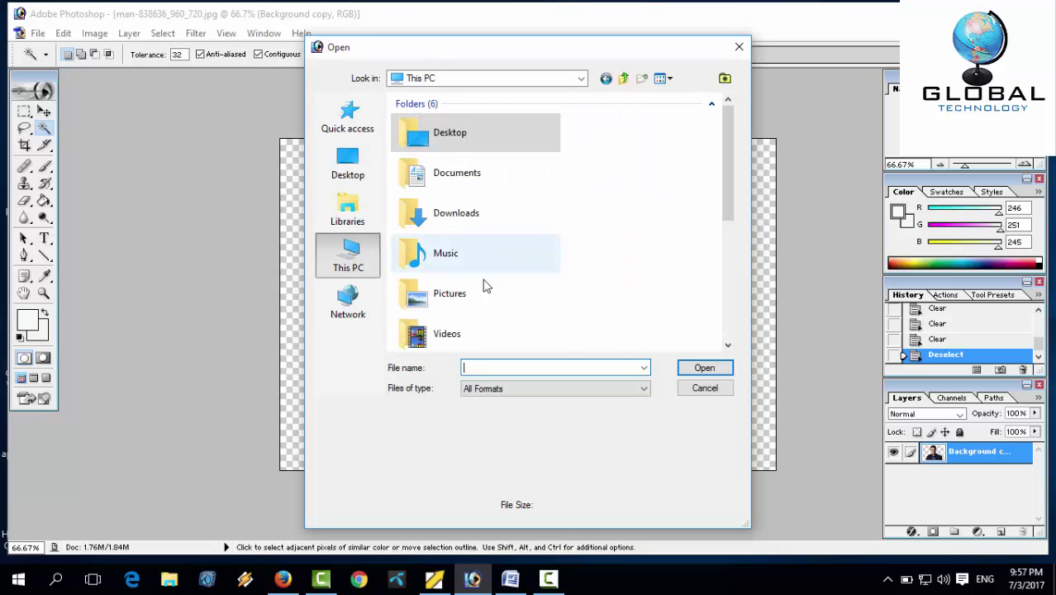
left_click(451, 310)
double_click(451, 310)
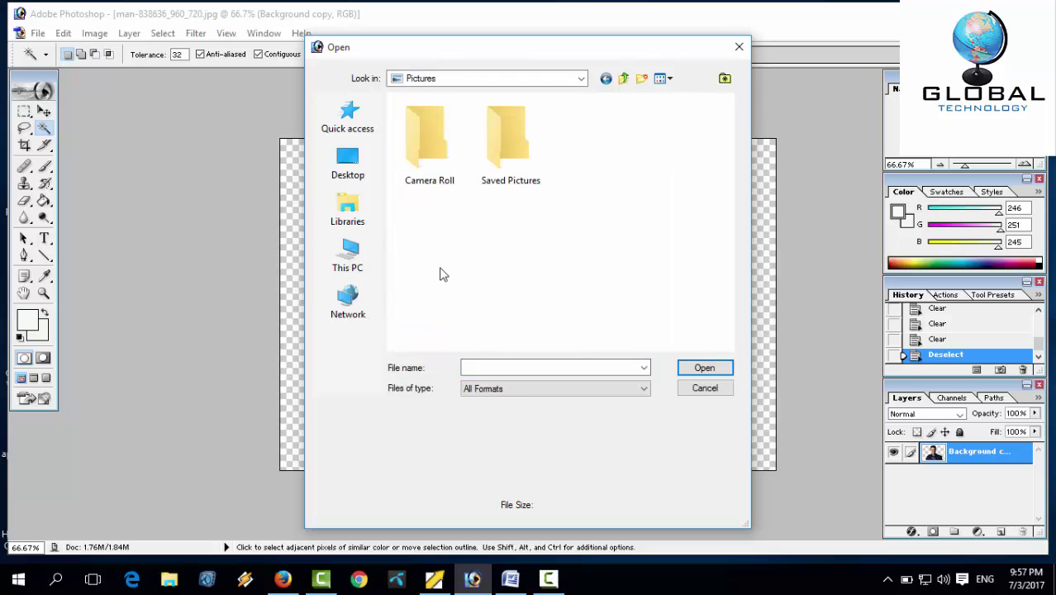
double_click(442, 176)
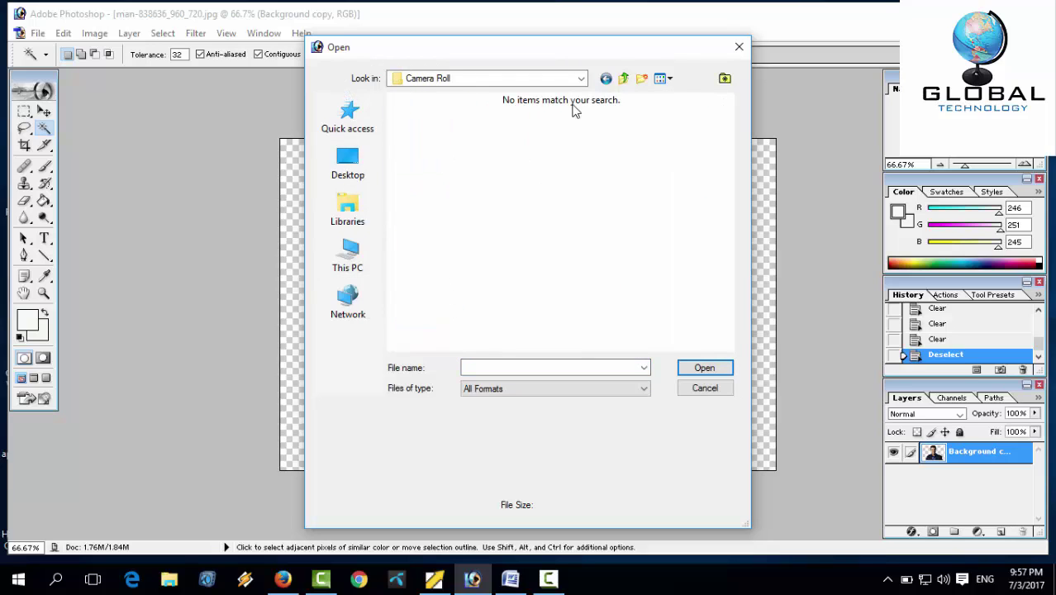
left_click(606, 78)
double_click(483, 167)
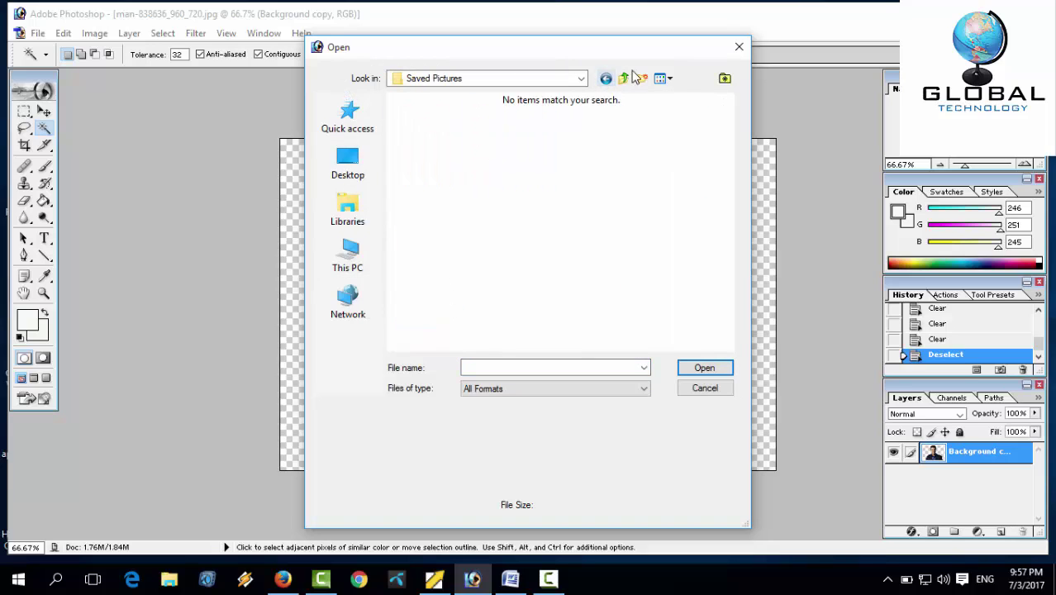
left_click(605, 78)
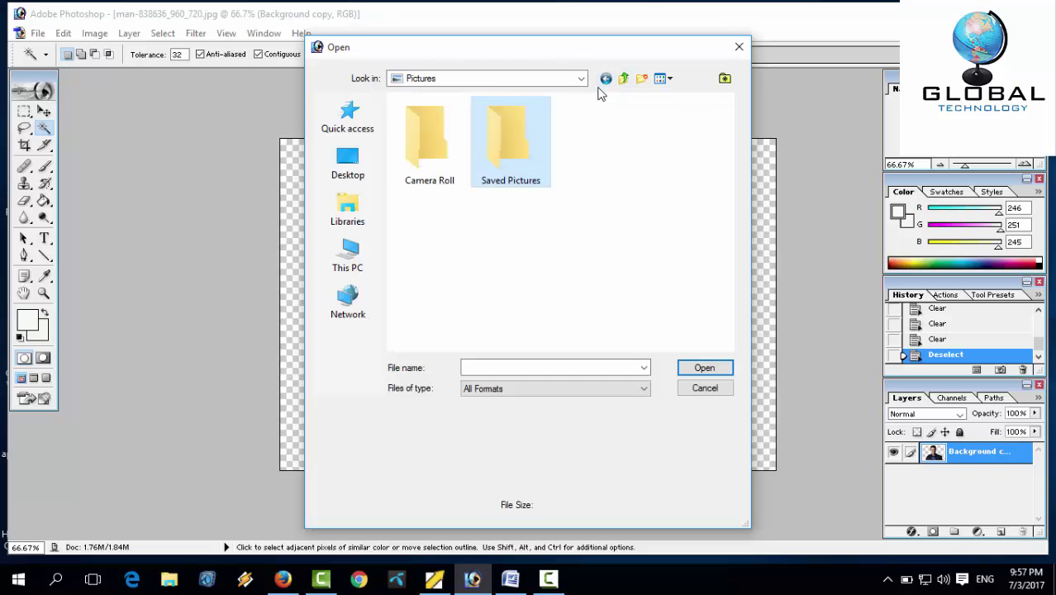
left_click(606, 77)
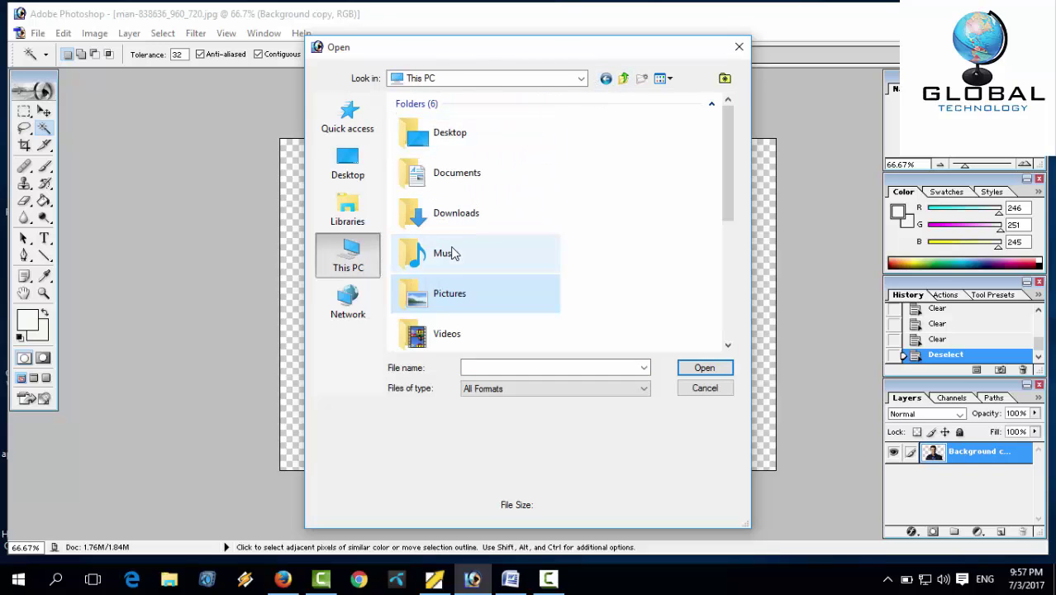
Step: Try opening .jpg from software file (E:) > Photos and dismiss the error
scroll(447, 252, "down", 2)
scroll(453, 252, "down", 2)
scroll(452, 252, "down", 2)
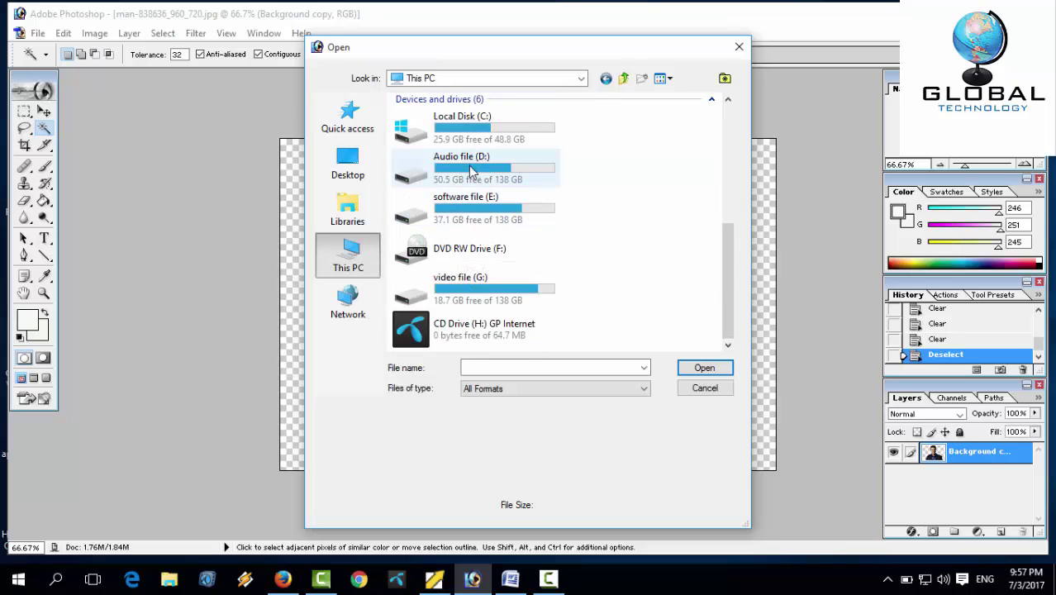
double_click(453, 216)
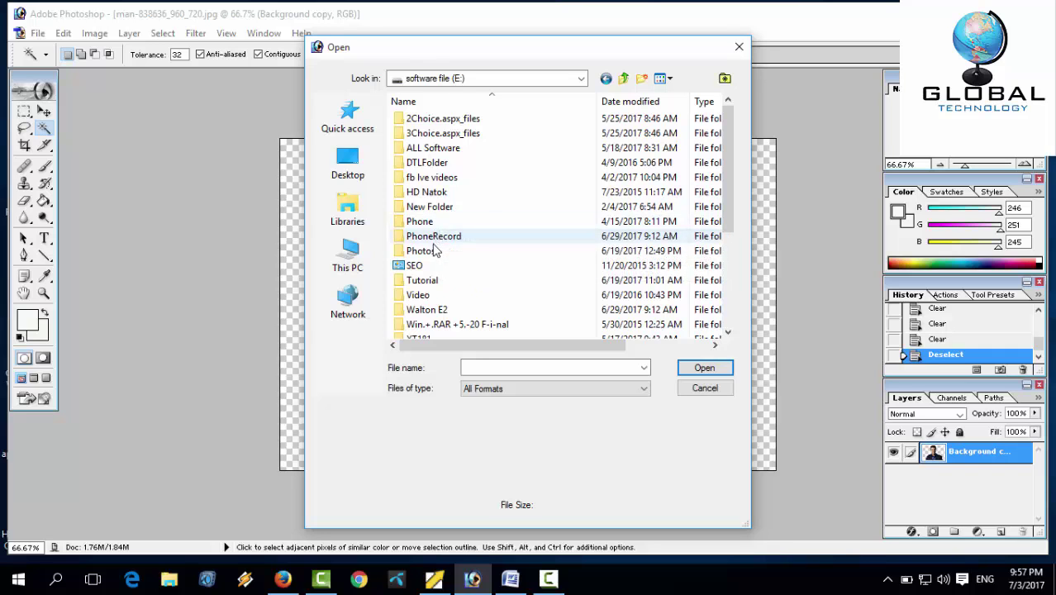
double_click(434, 251)
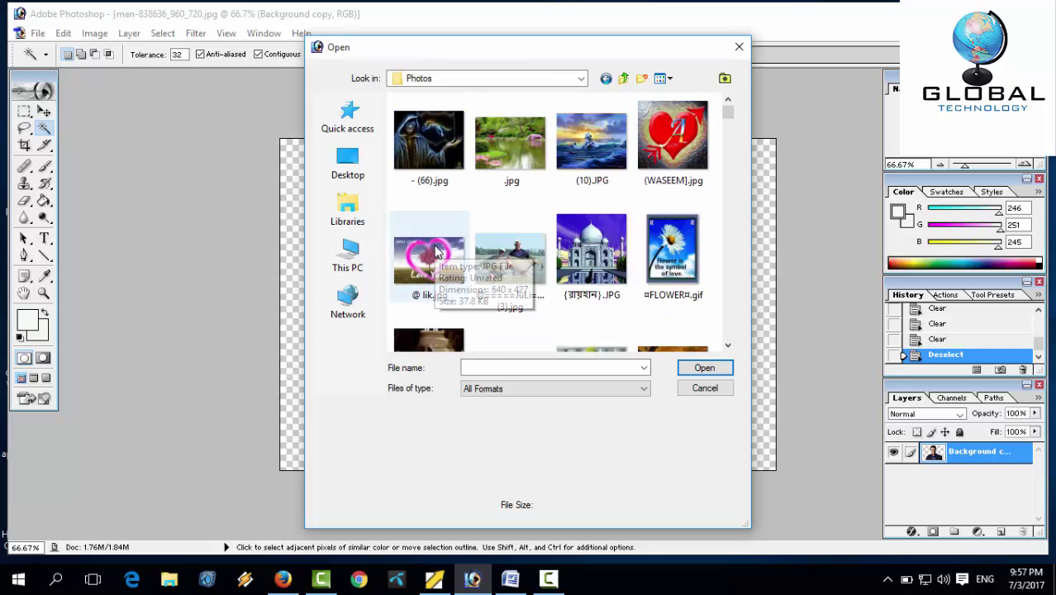
left_click(525, 168)
double_click(525, 169)
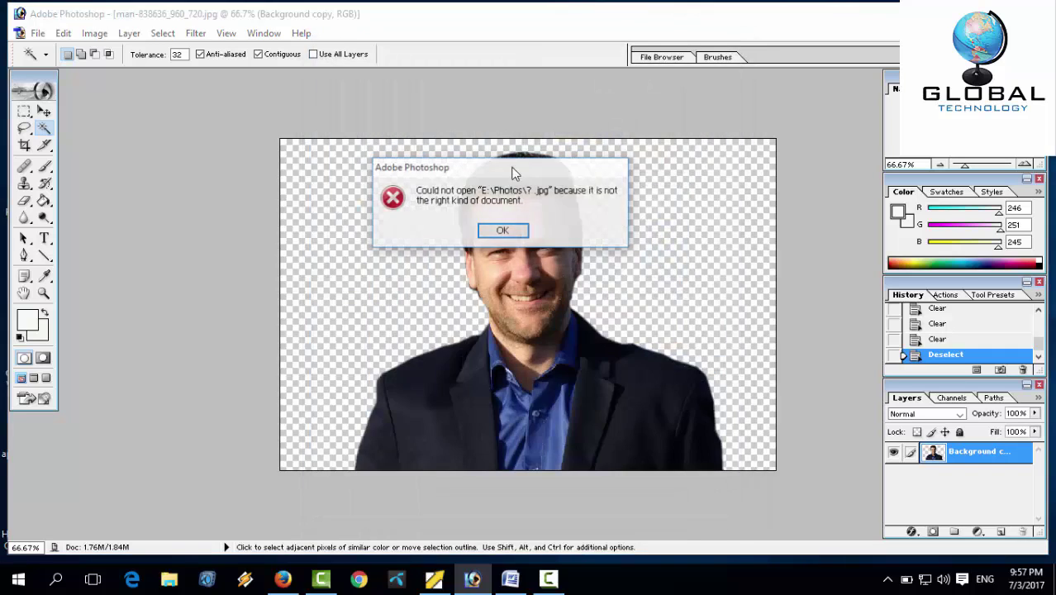
left_click(492, 229)
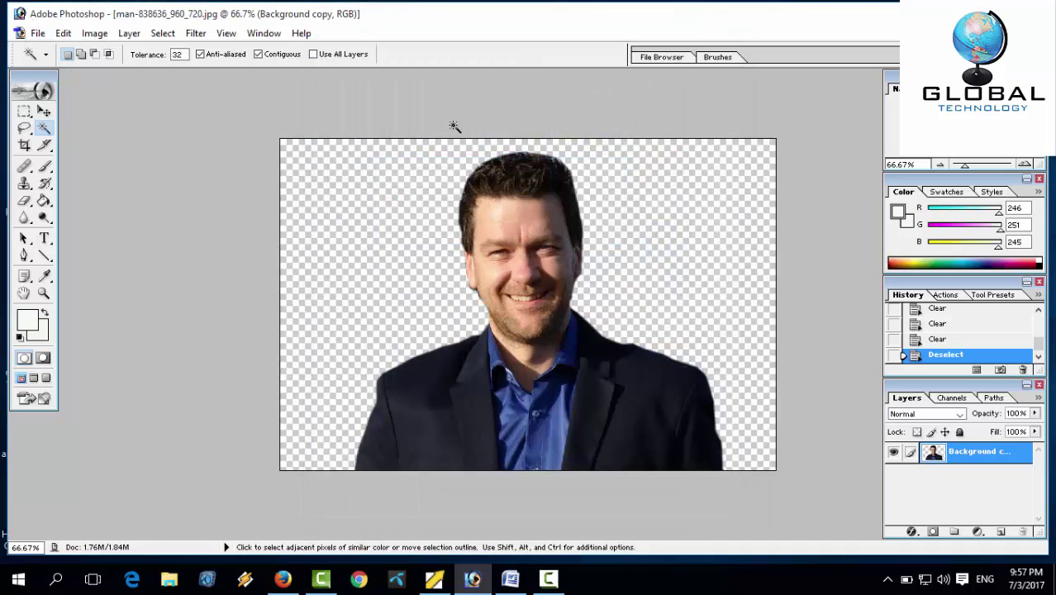
Step: Select the Move tool and open 05.jpg from the Photos folder
left_click(44, 110)
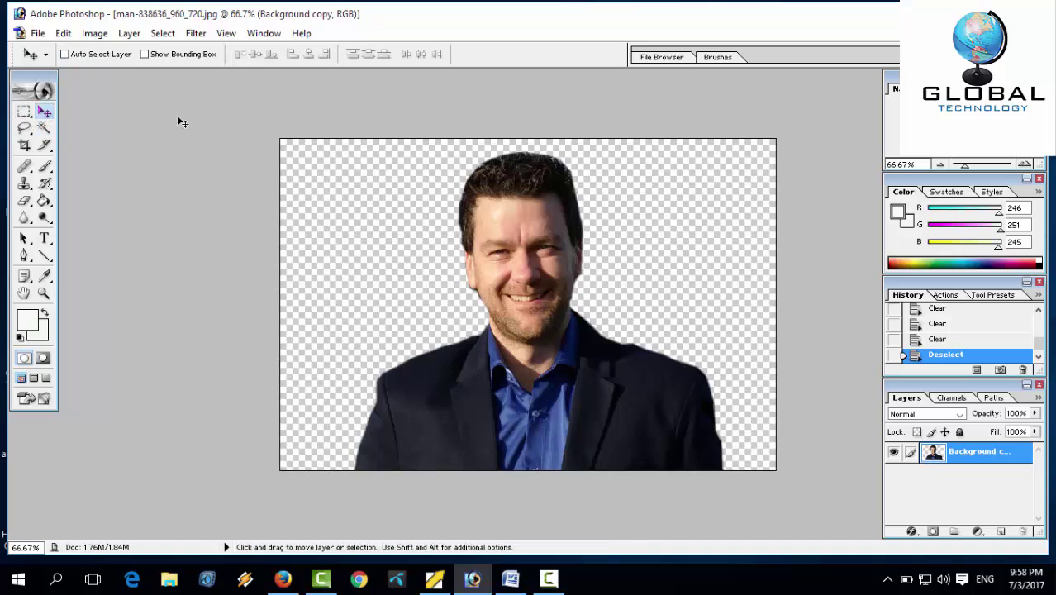
left_click(38, 33)
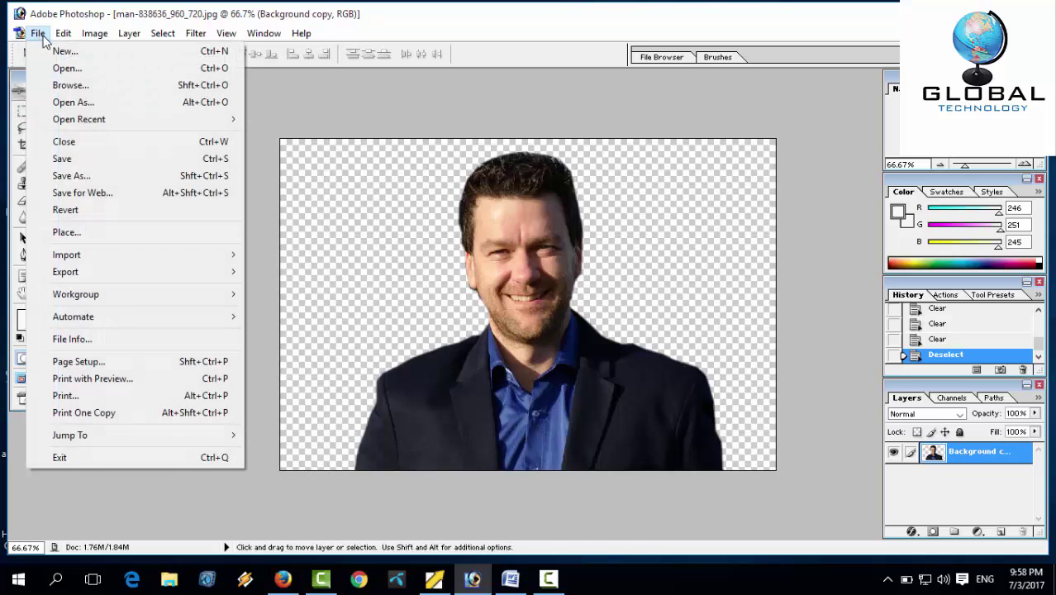
left_click(75, 73)
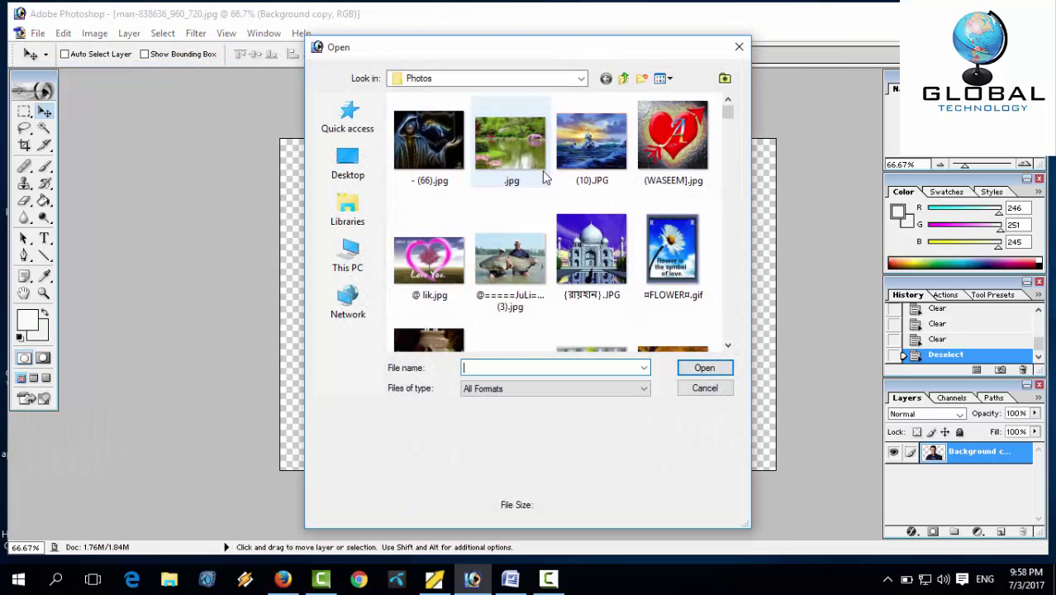
scroll(599, 170, "down", 2)
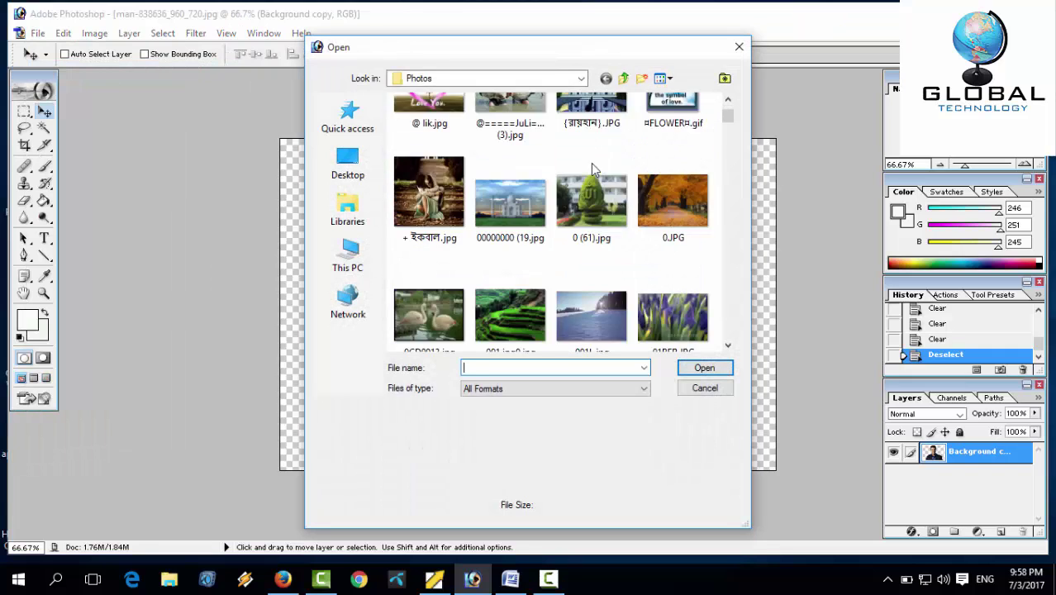
scroll(599, 169, "down", 2)
scroll(599, 169, "down", 2)
scroll(611, 177, "down", 1)
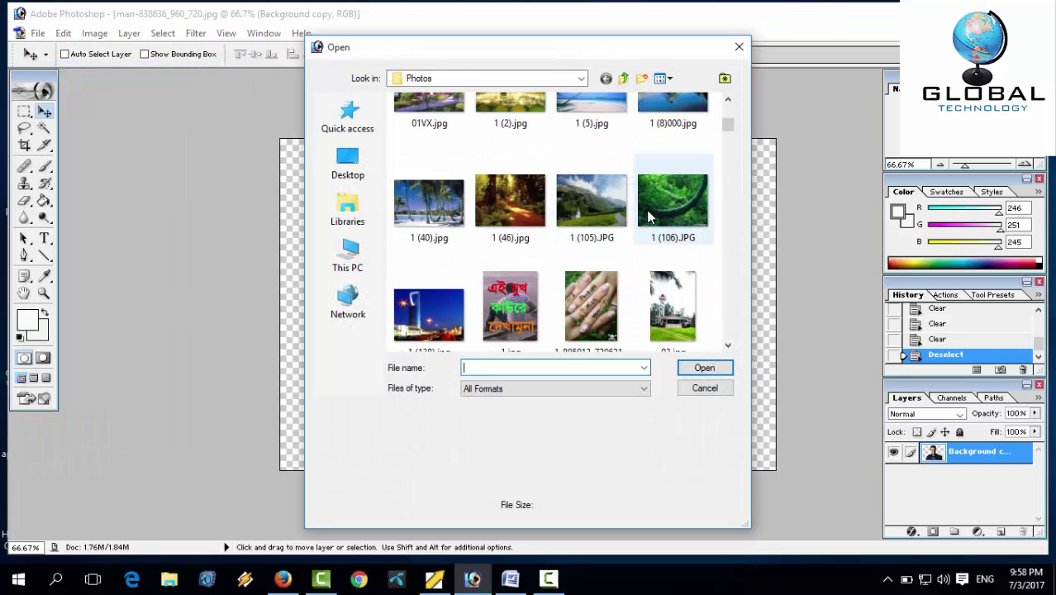
scroll(646, 210, "down", 2)
scroll(646, 210, "down", 2)
scroll(646, 210, "down", 2)
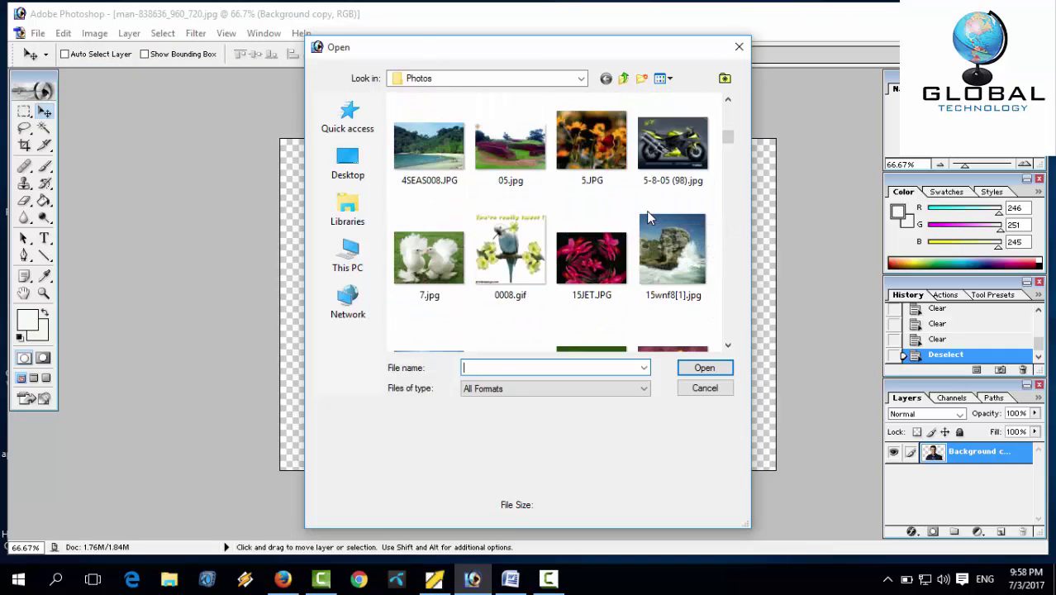
double_click(510, 171)
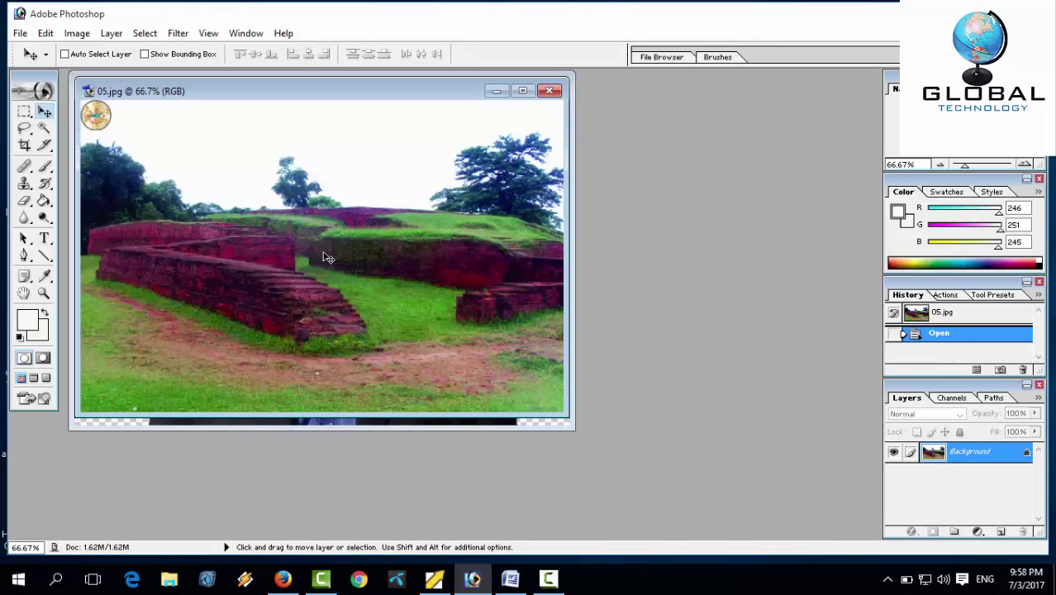
Step: Select all of 05.jpg and paste it into the man's document as Layer 1
left_click_drag(402, 96, 684, 123)
left_click(210, 208)
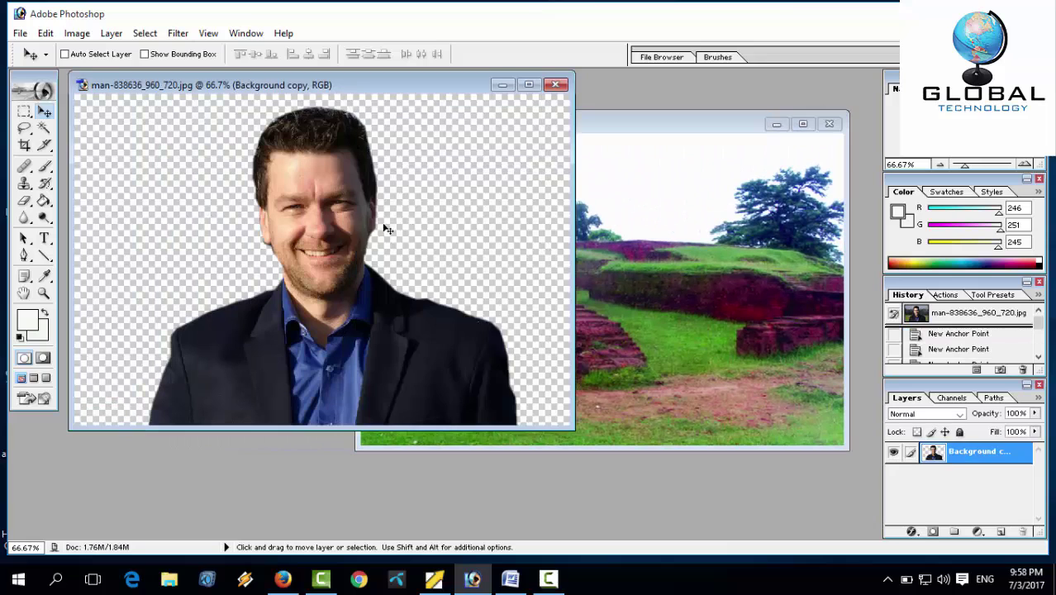
left_click(647, 149)
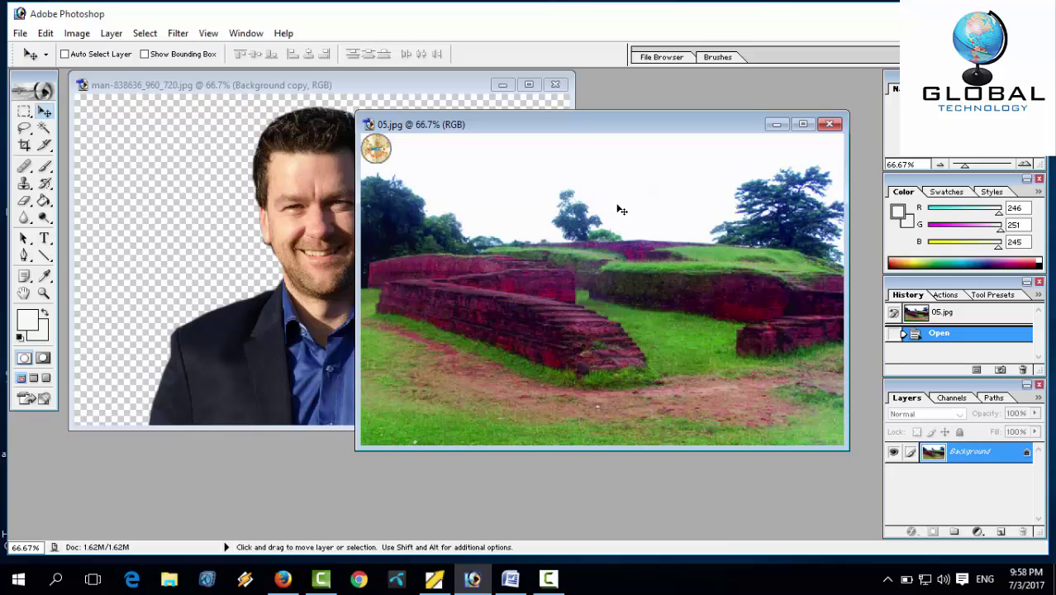
key("ctrl+a")
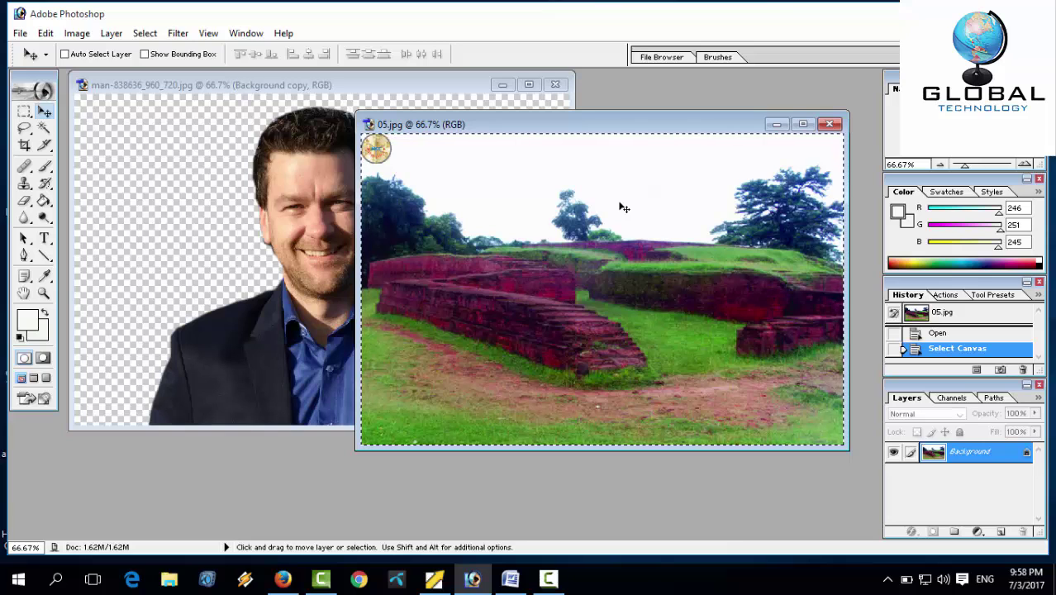
left_click(163, 192)
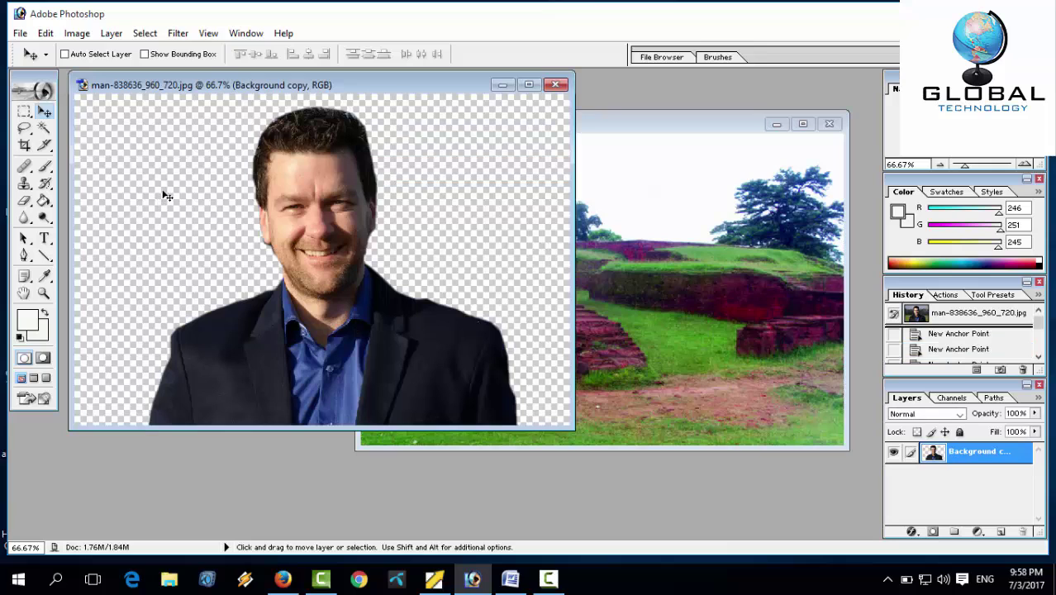
key("ctrl+v")
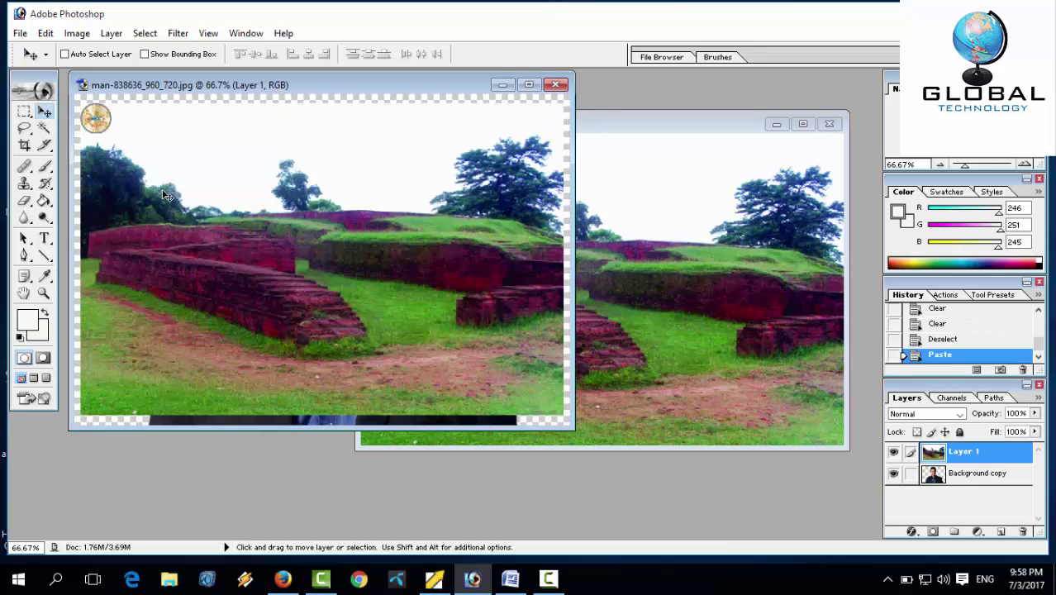
Step: Maximize the window and Free Transform the ruins layer to the canvas corners
left_click(529, 86)
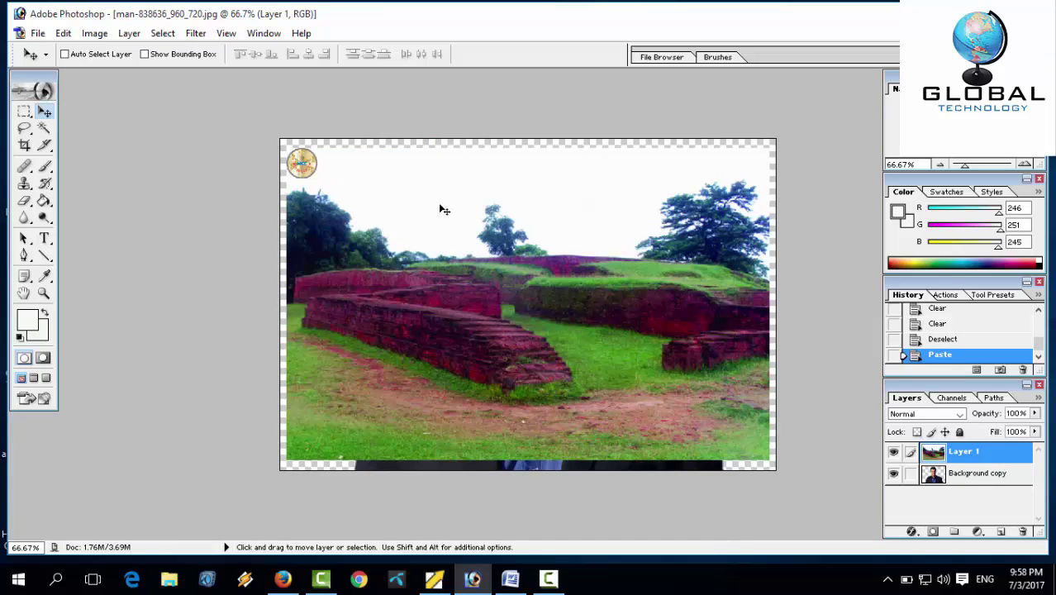
key("ctrl+t")
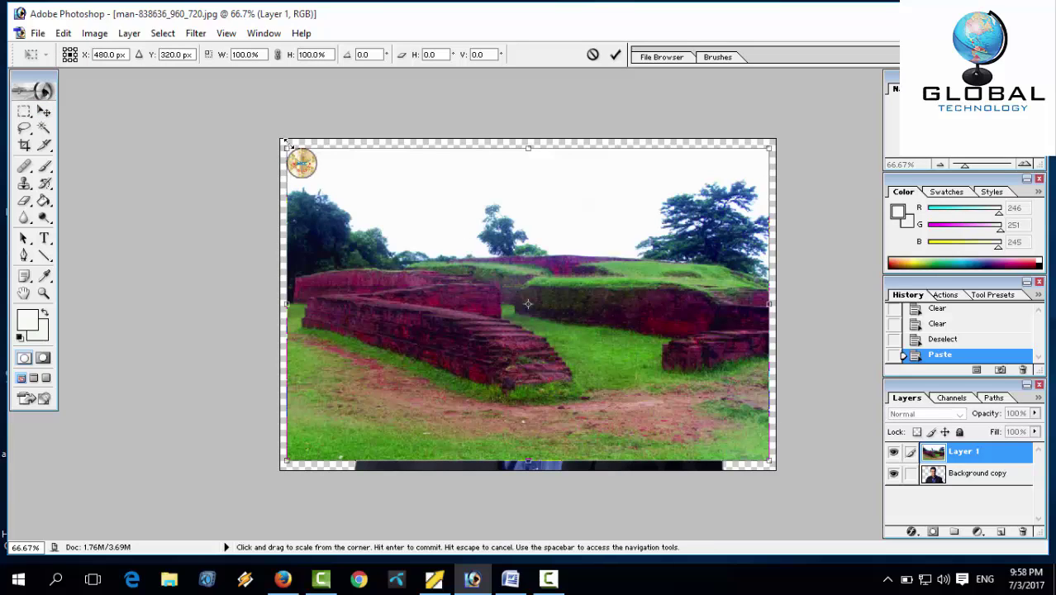
left_click_drag(282, 145, 278, 138)
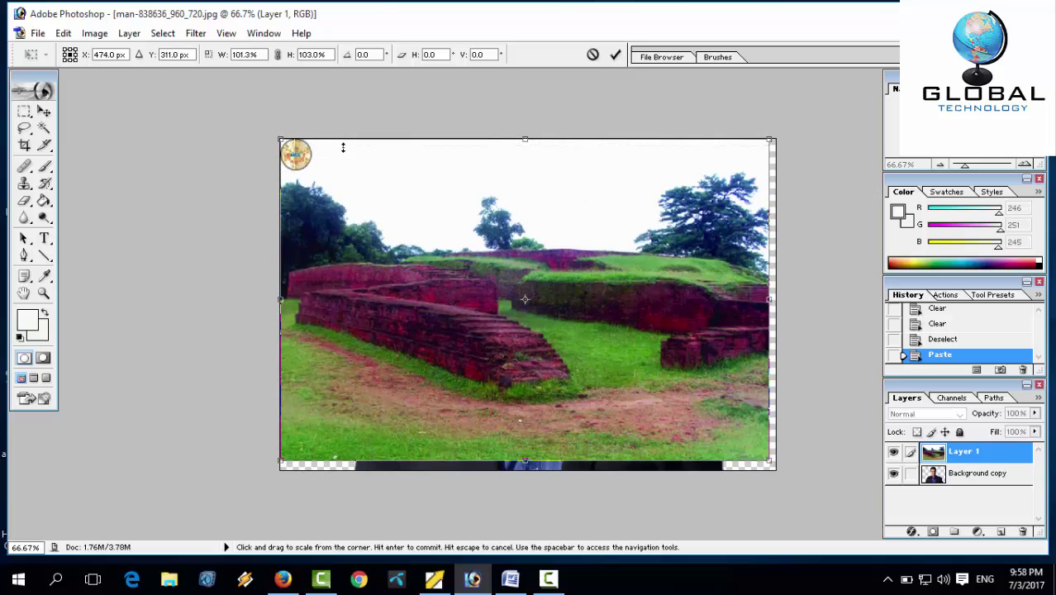
left_click_drag(767, 461, 774, 469)
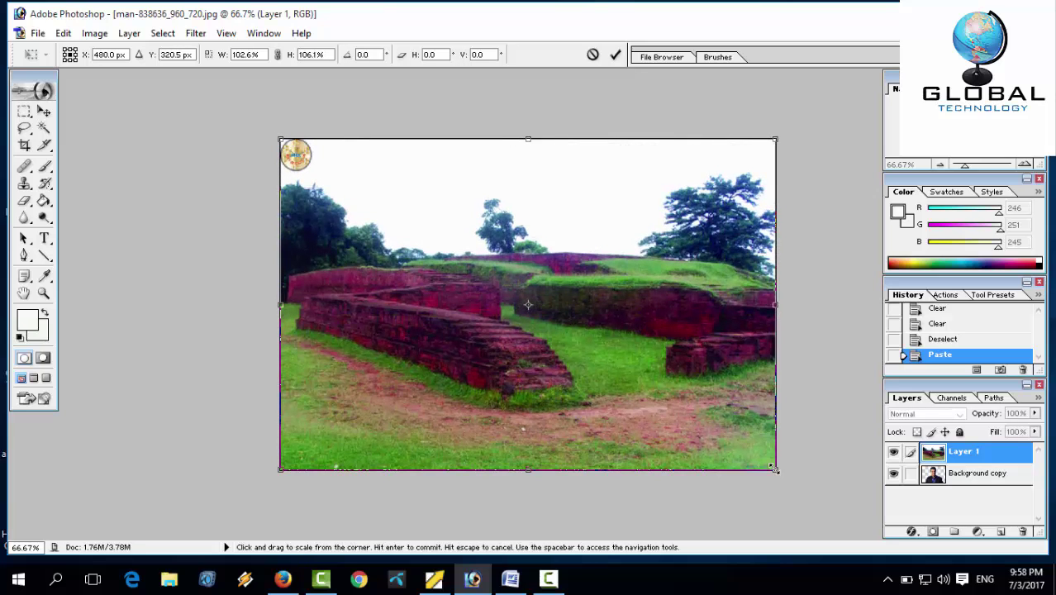
left_click(41, 113)
left_click(459, 228)
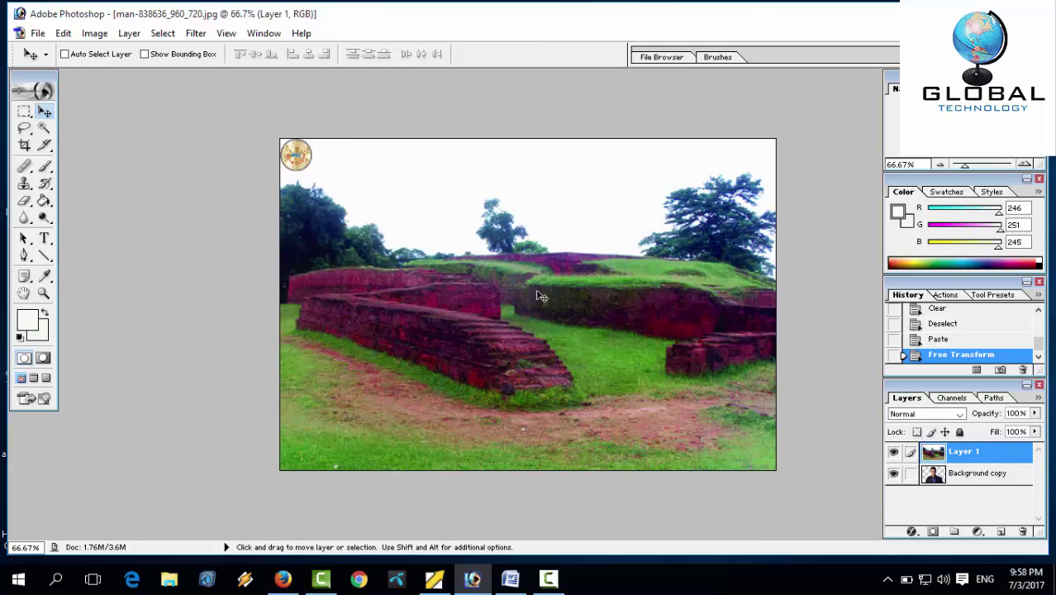
Step: Move the man's layer above the ruins and re-stretch the ruins to the canvas corners
left_click(958, 478)
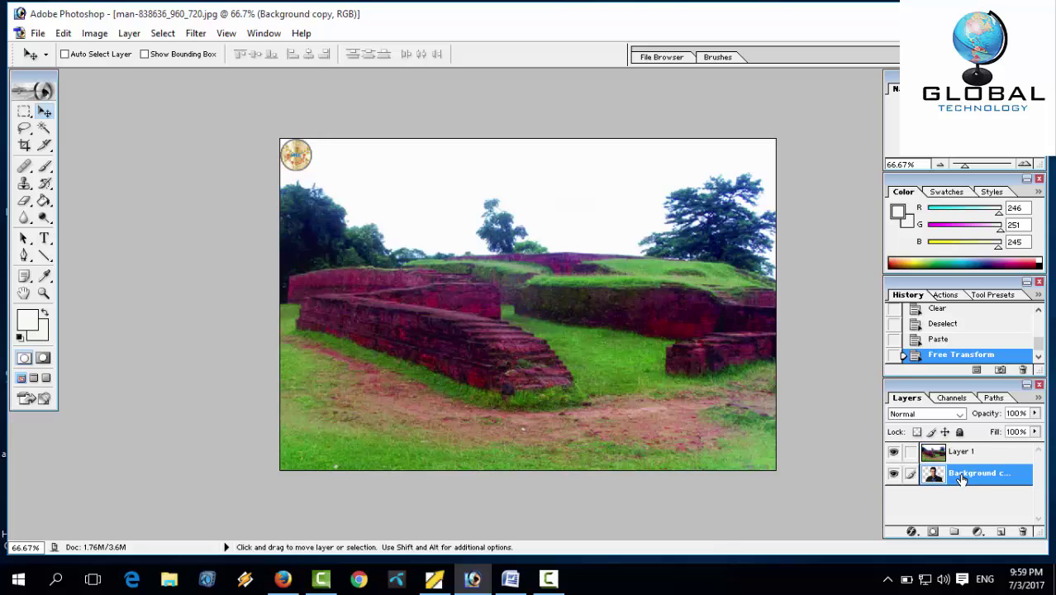
left_click_drag(961, 479, 950, 457)
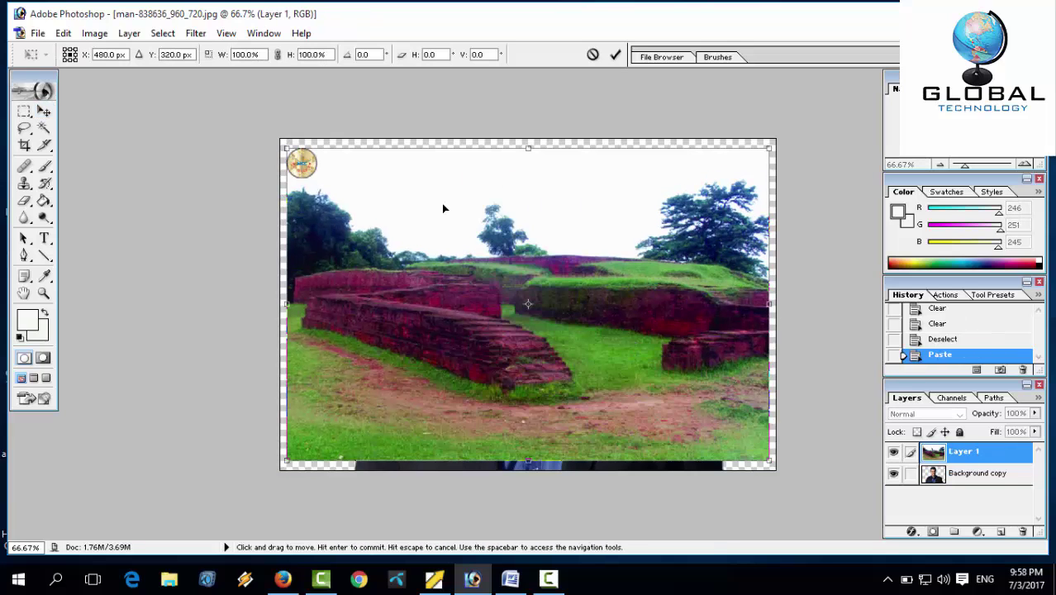
left_click_drag(284, 146, 279, 139)
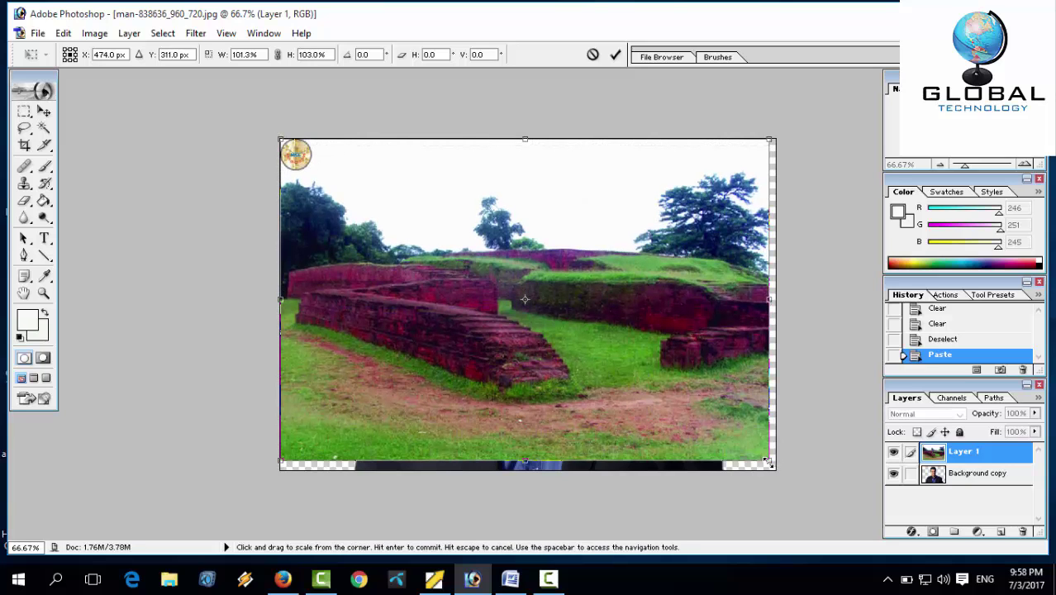
left_click_drag(774, 464, 774, 469)
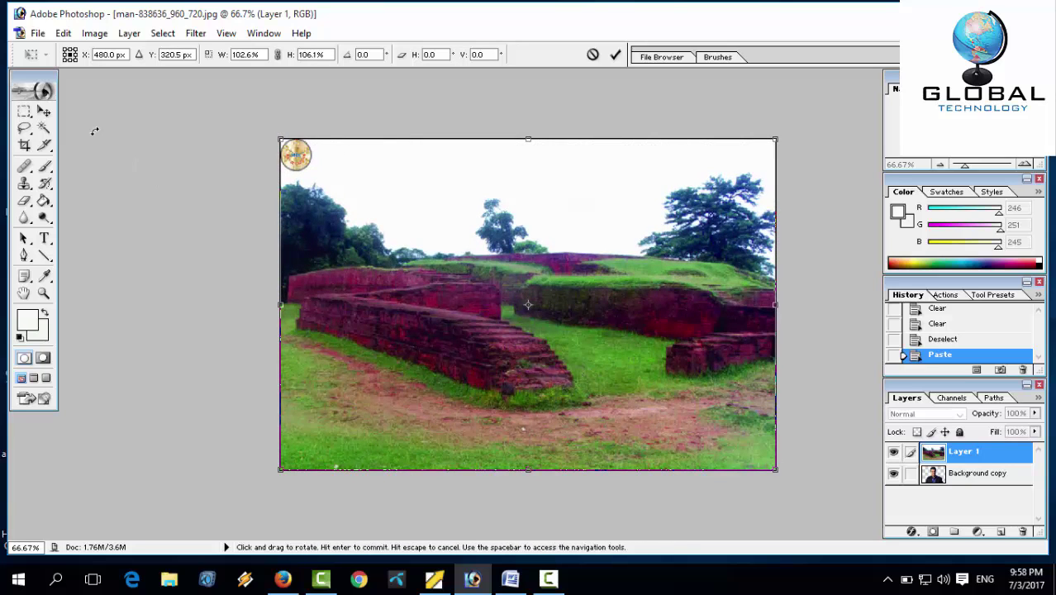
left_click(43, 113)
left_click(461, 229)
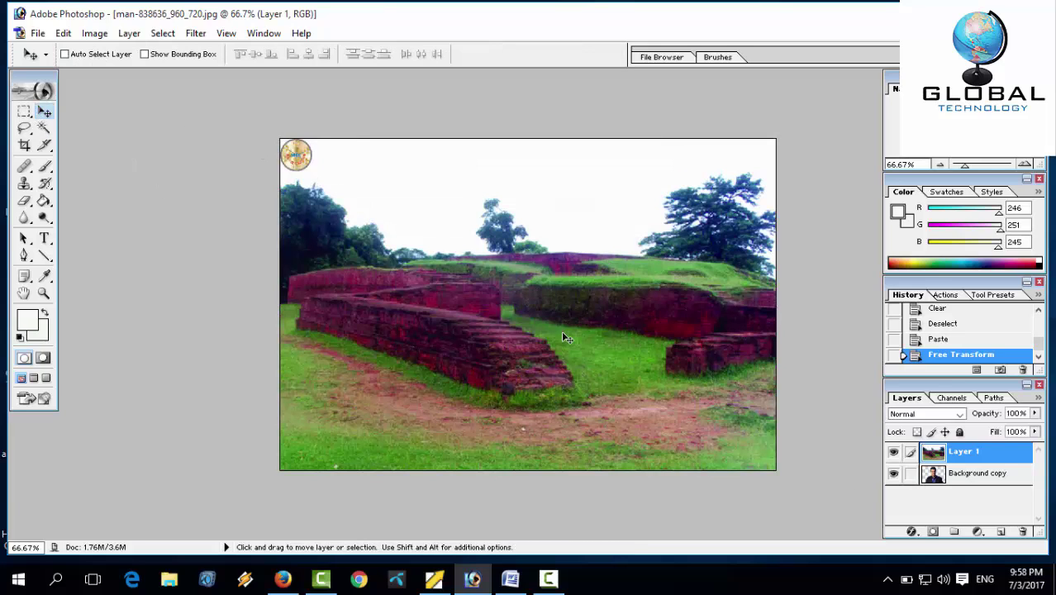
Step: Move the Background copy layer with the cut-out man above Layer 1 holding the ruins
left_click(958, 478)
left_click_drag(960, 478, 949, 458)
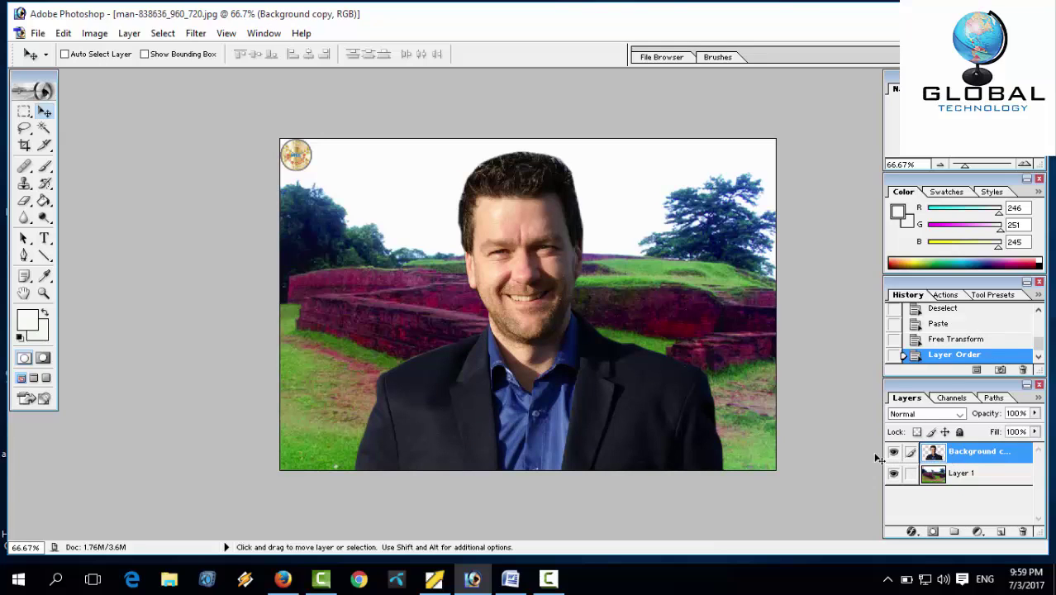